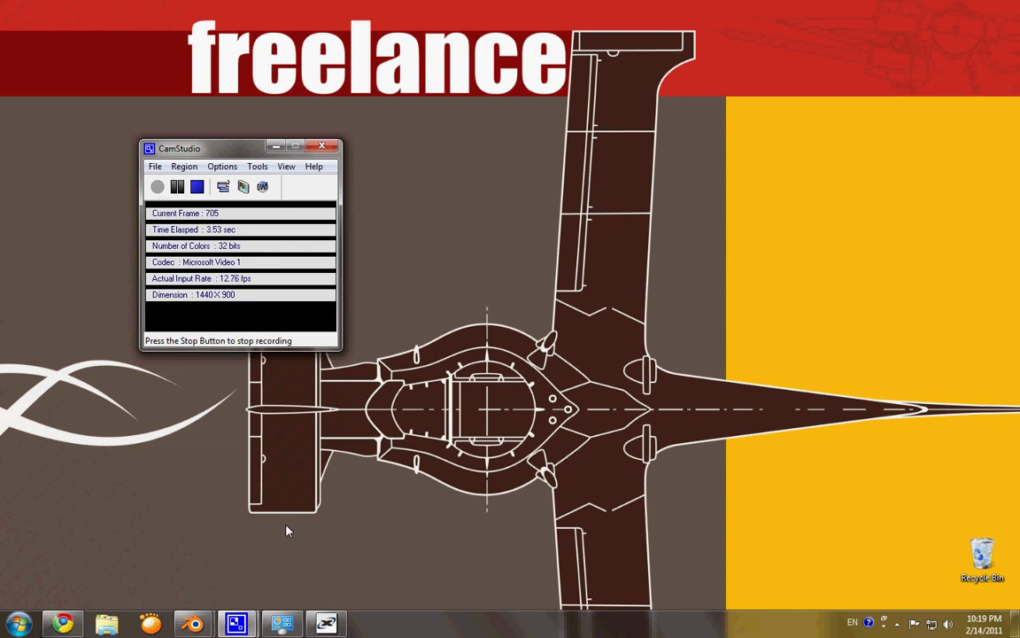
Preview the open Blender window from its taskbar thumbnail.
mouse_move(195, 626)
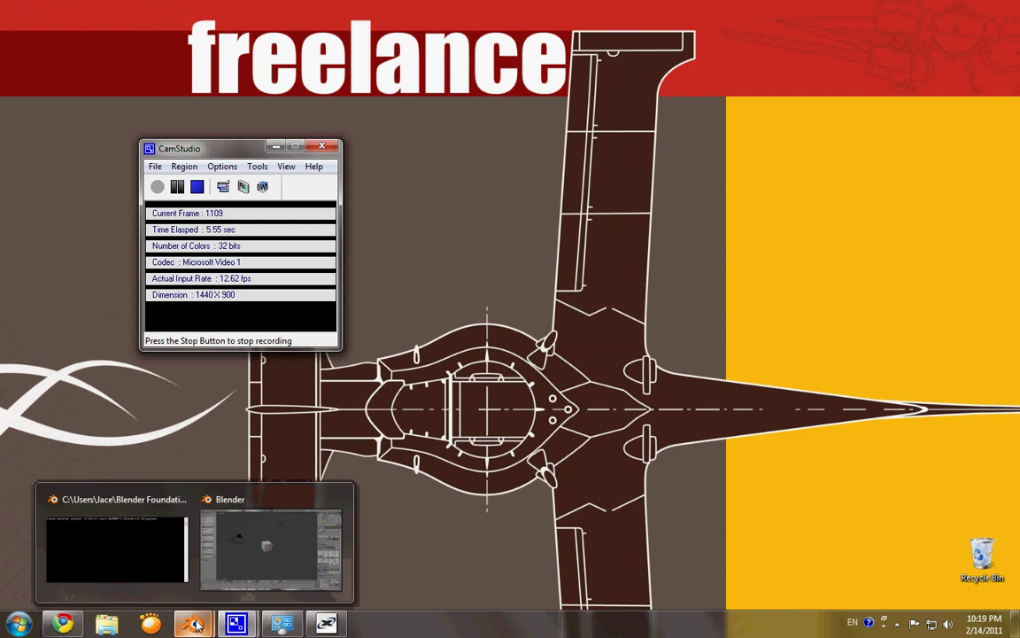
mouse_move(224, 532)
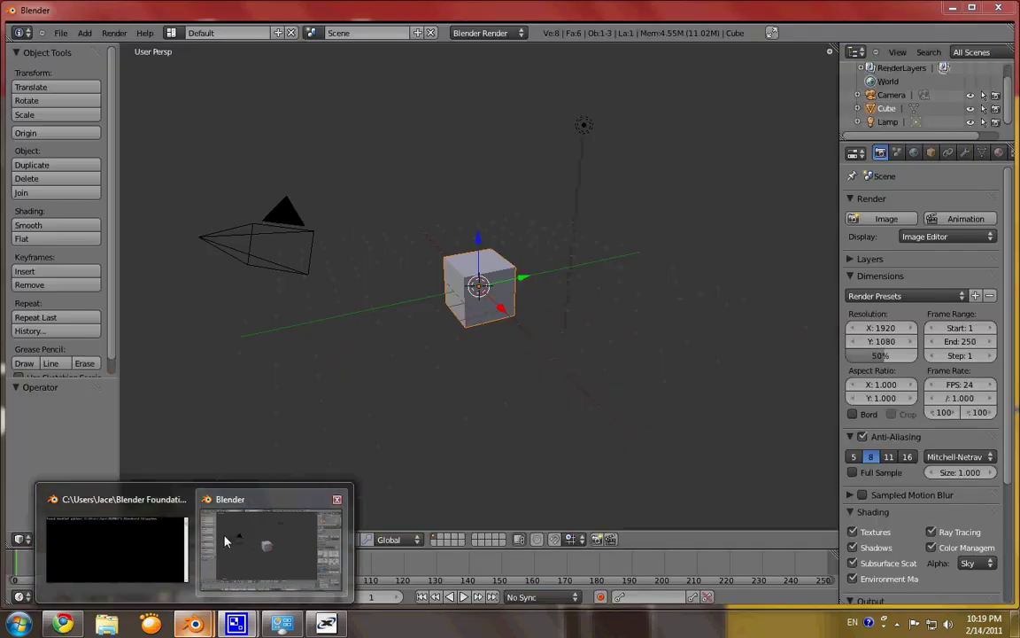
Bring Blender to the front, select the Camera and glance at the Render menu.
left_click(228, 535)
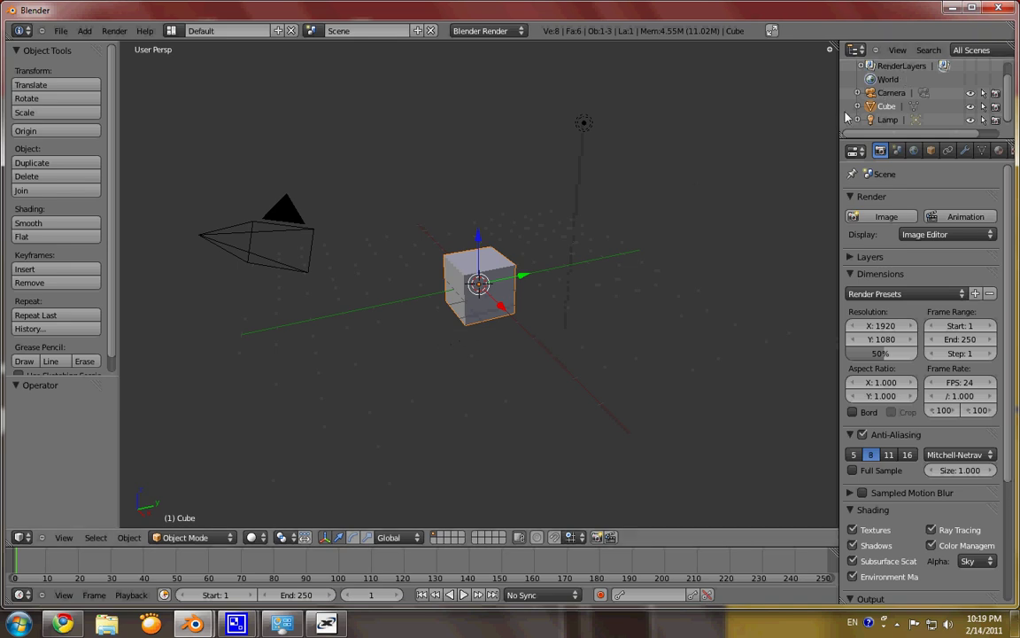
left_click(897, 93)
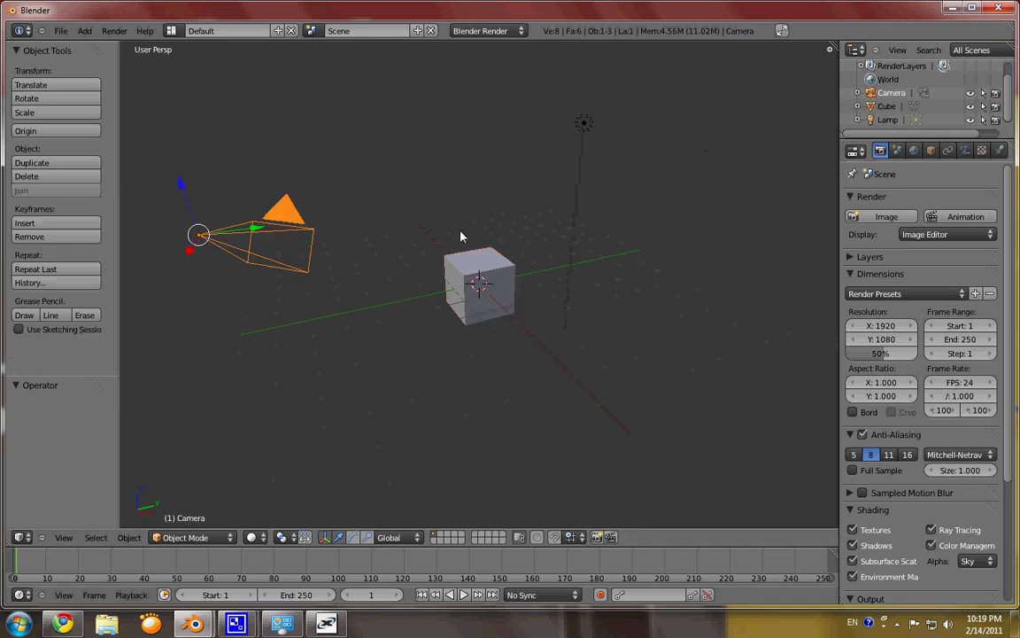
left_click(113, 31)
left_click(114, 31)
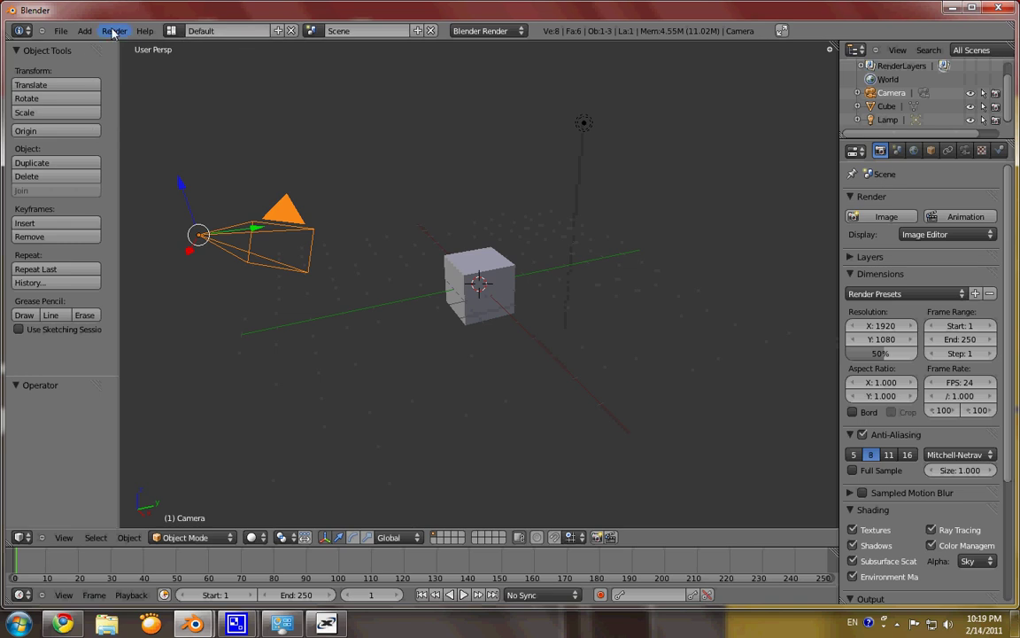
Add a UV sphere (32 segments, 16 rings) and view the scene from the front.
left_click(80, 33)
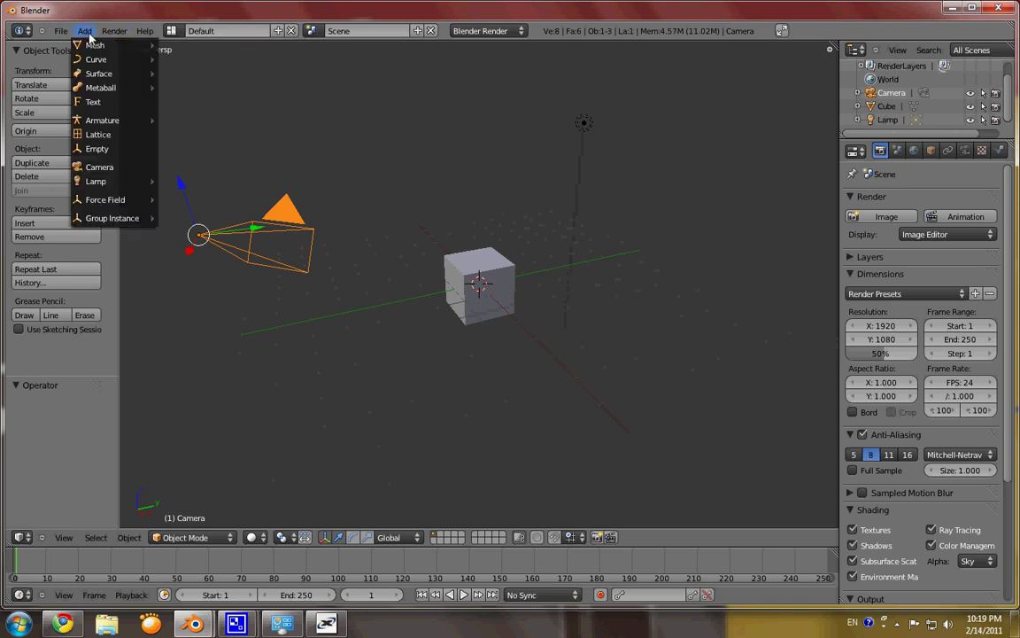
mouse_move(113, 45)
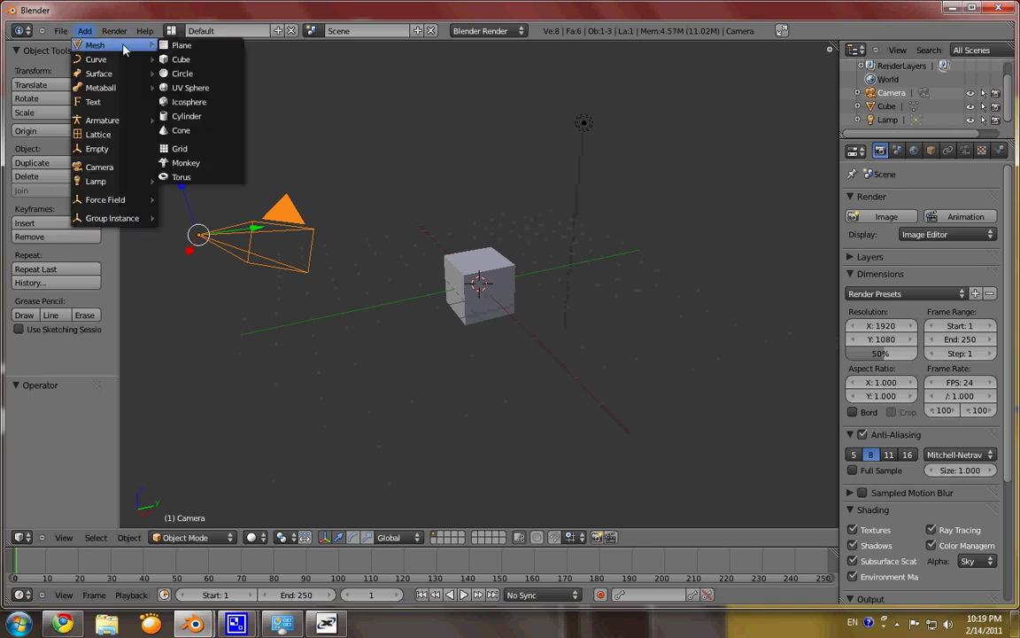
left_click(190, 87)
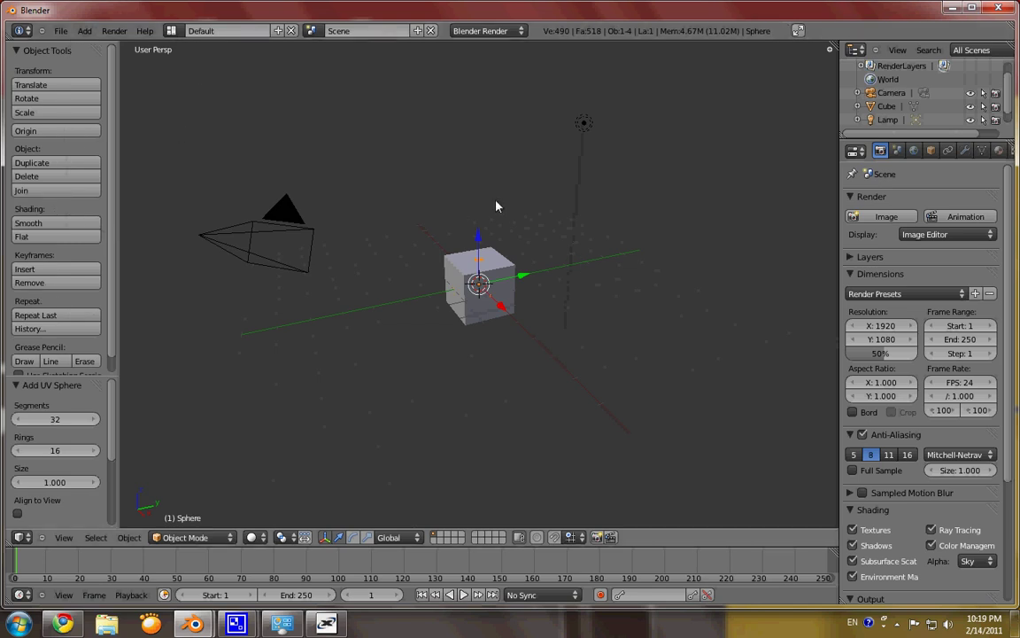
key("KP_1")
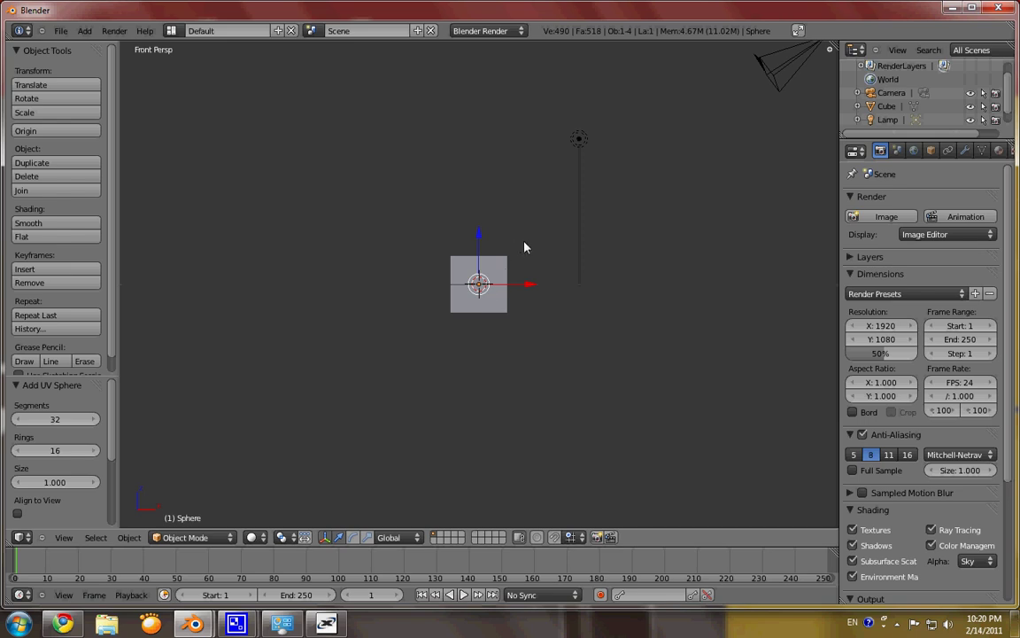
scroll(525, 247, "up", 4)
scroll(530, 253, "down", 4)
Raise the sphere to Z 2.023 so it sits above the cube.
key("g")
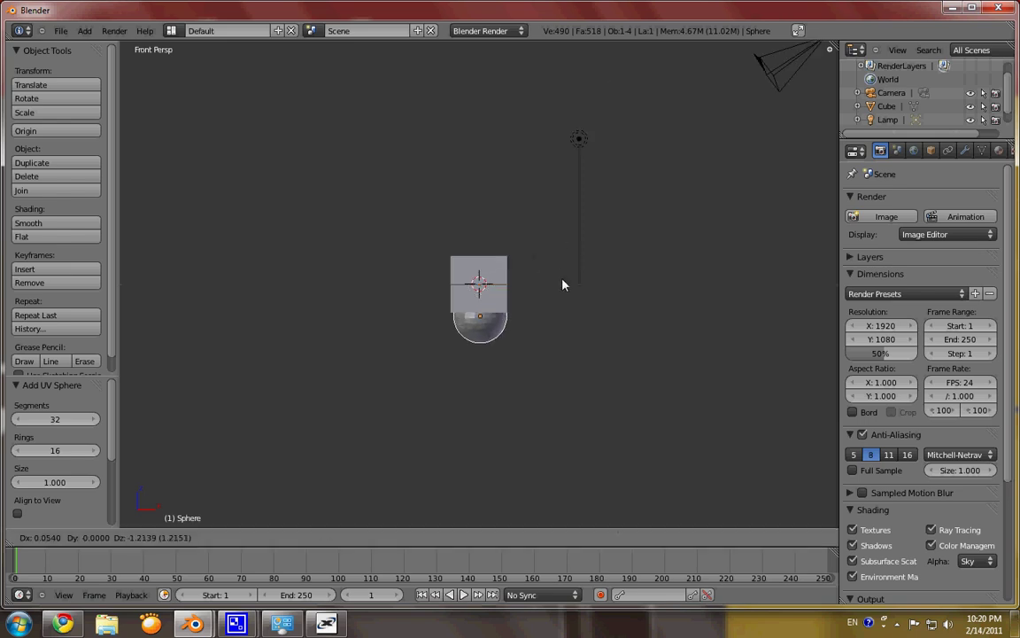
left_click(562, 199)
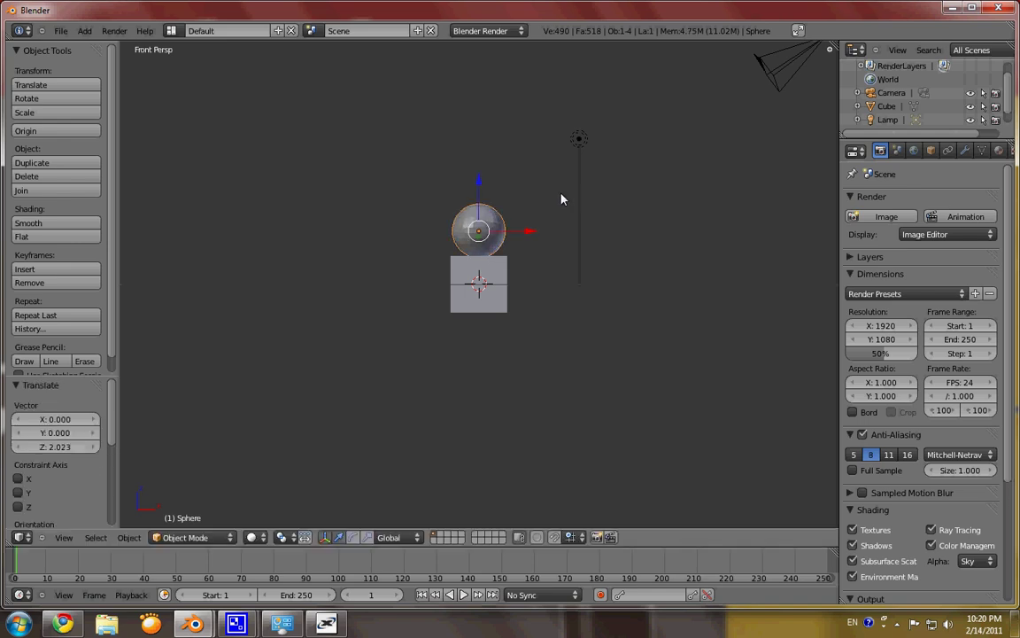
key("KP_7")
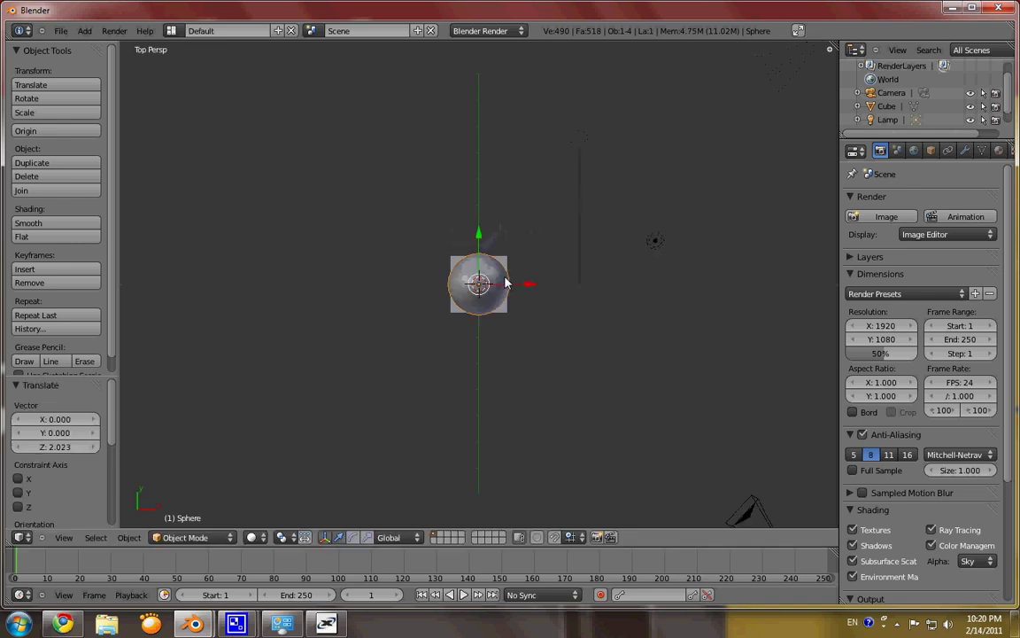
key("KP_2")
key("KP_2")
key("KP_2")
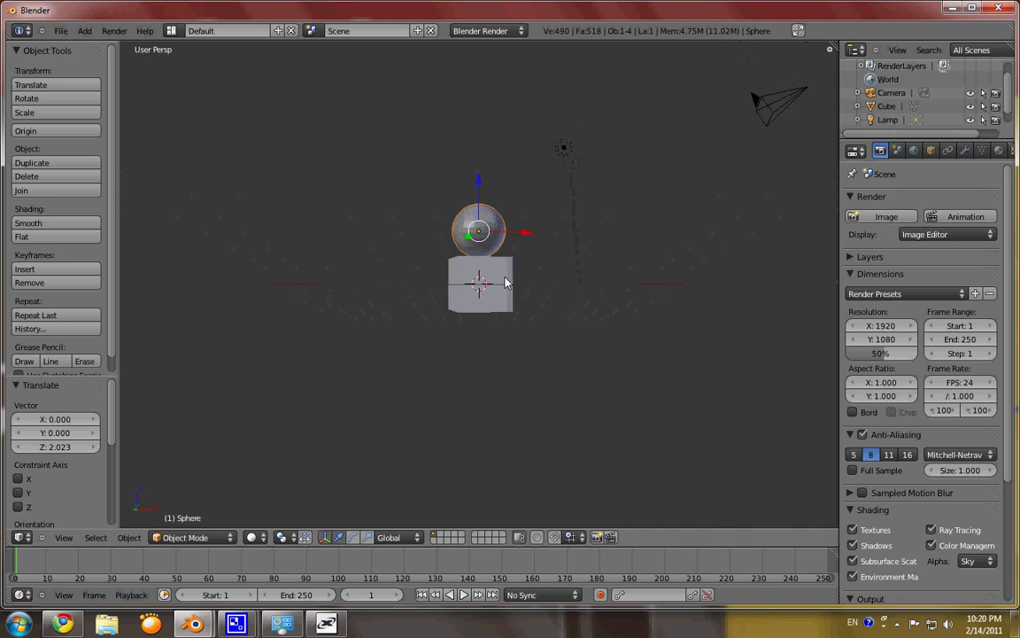
key("KP_2")
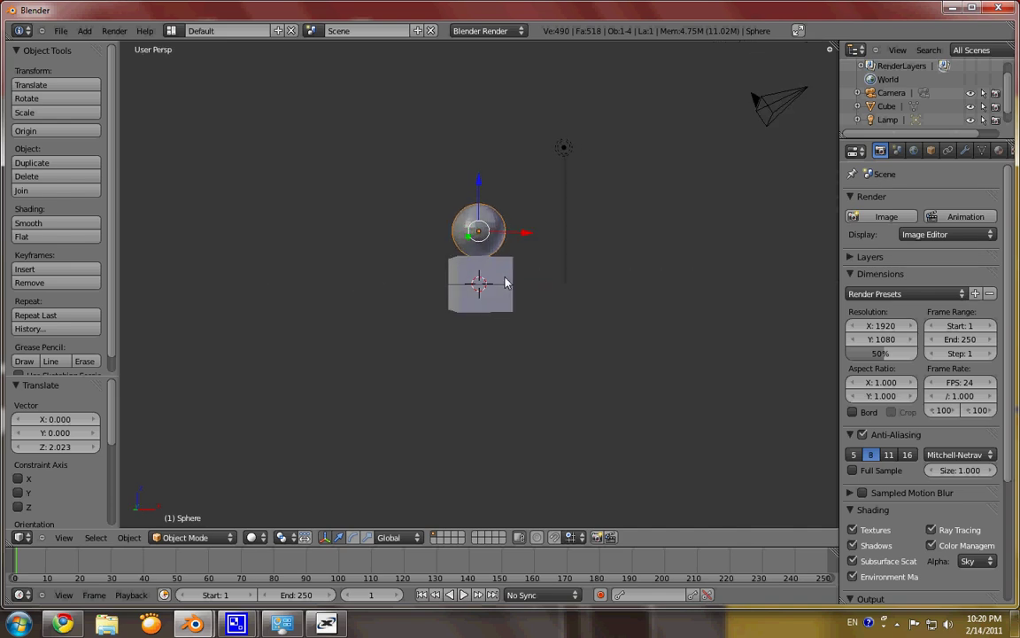
key("ctrl+z")
key("ctrl+shift+z")
middle_click_drag(726, 286, 538, 347)
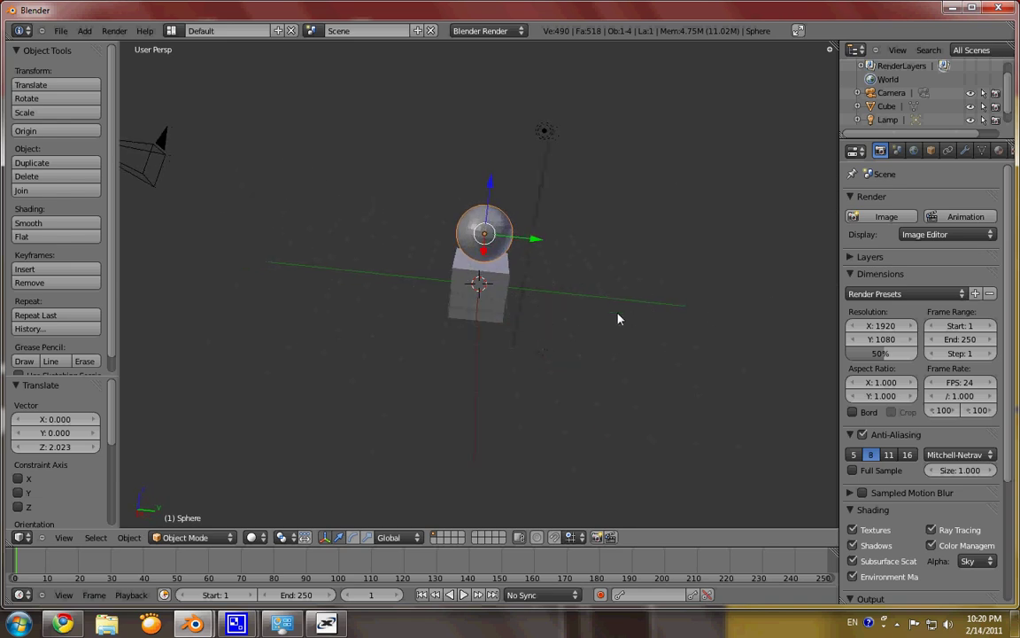
middle_click_drag(616, 321, 396, 379)
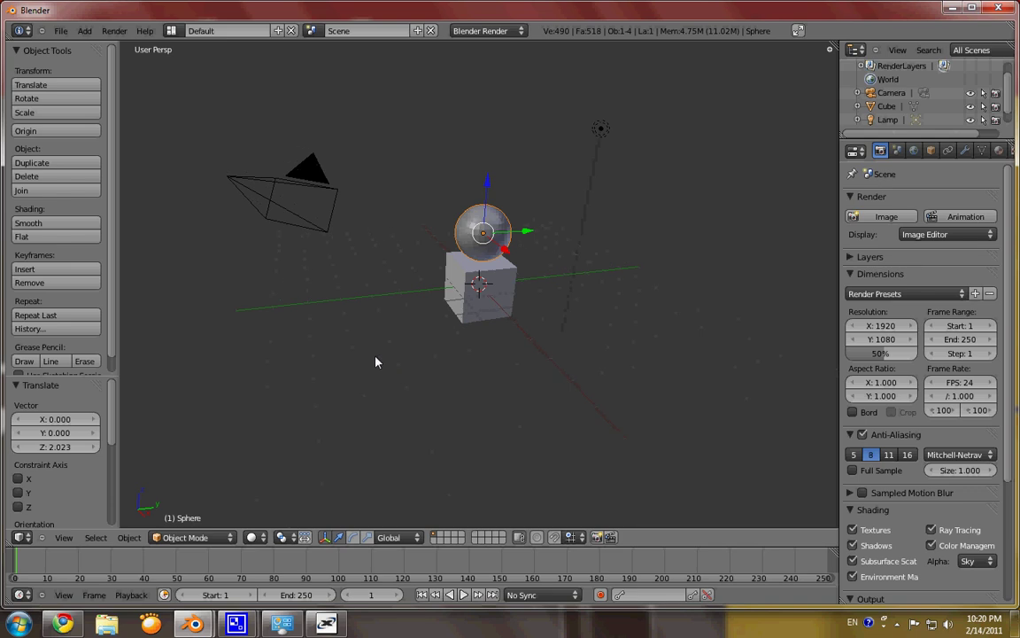
key("F12")
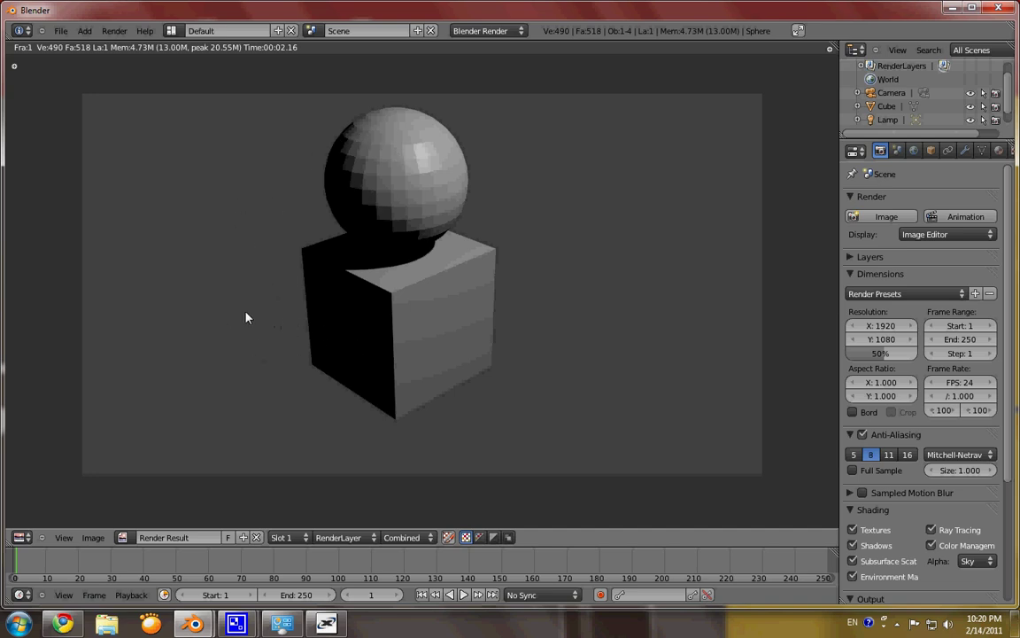
key("Escape")
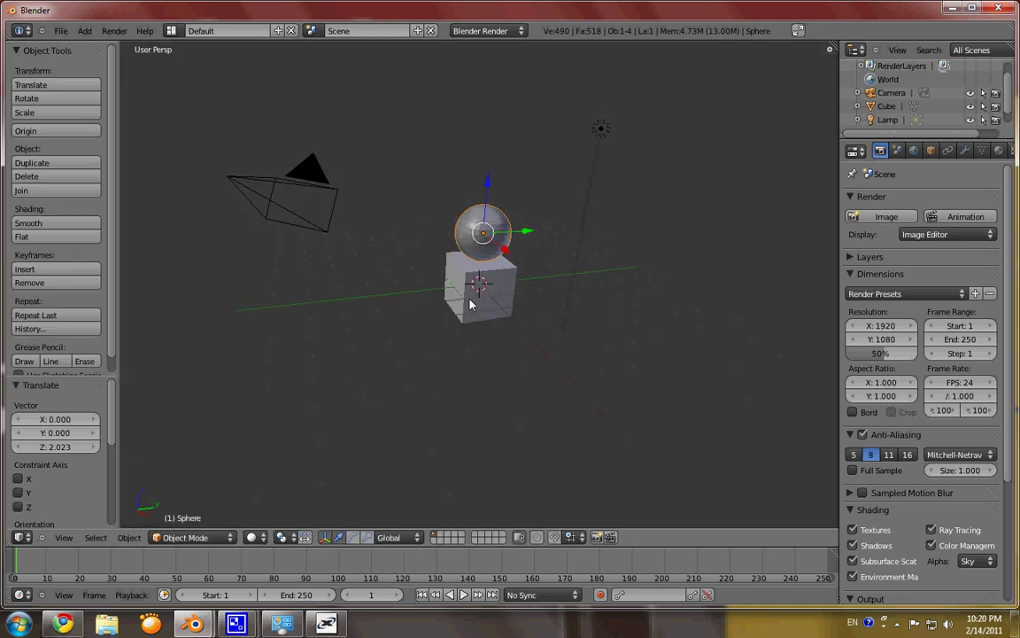
left_click(31, 223)
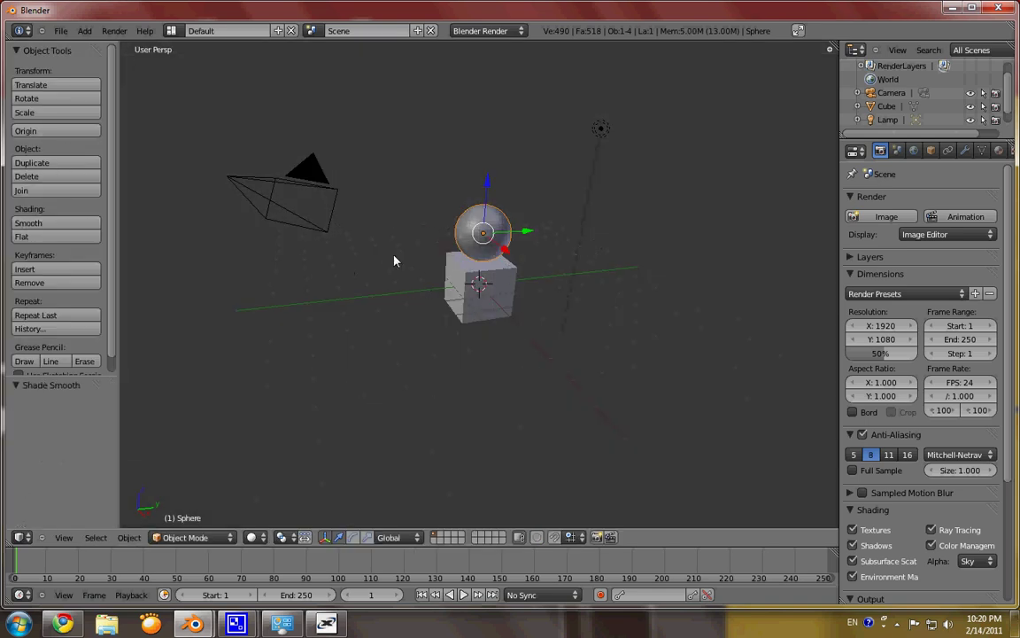
key("F12")
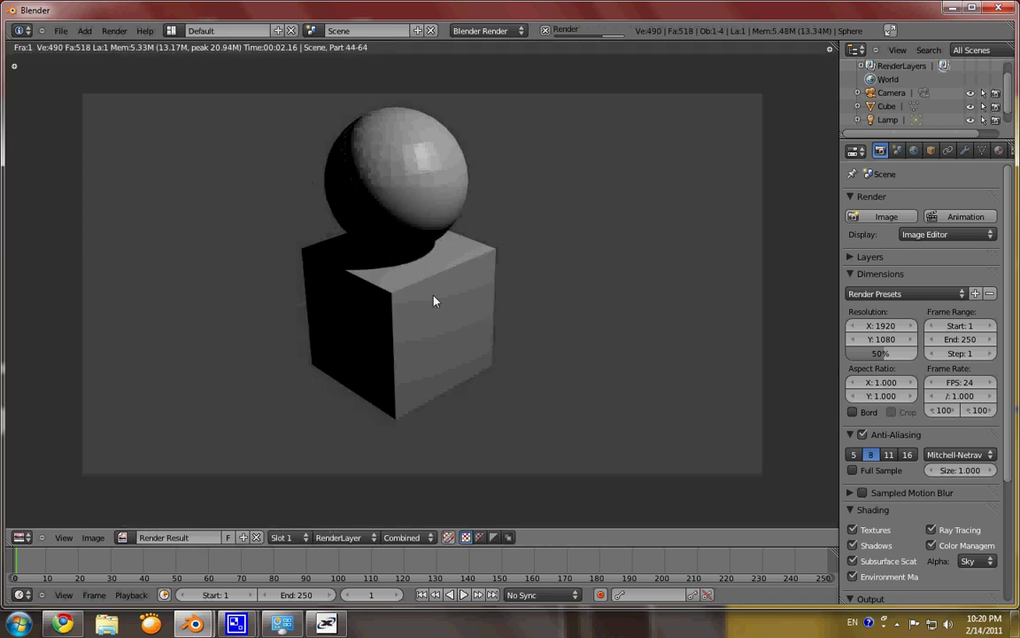
key("Escape")
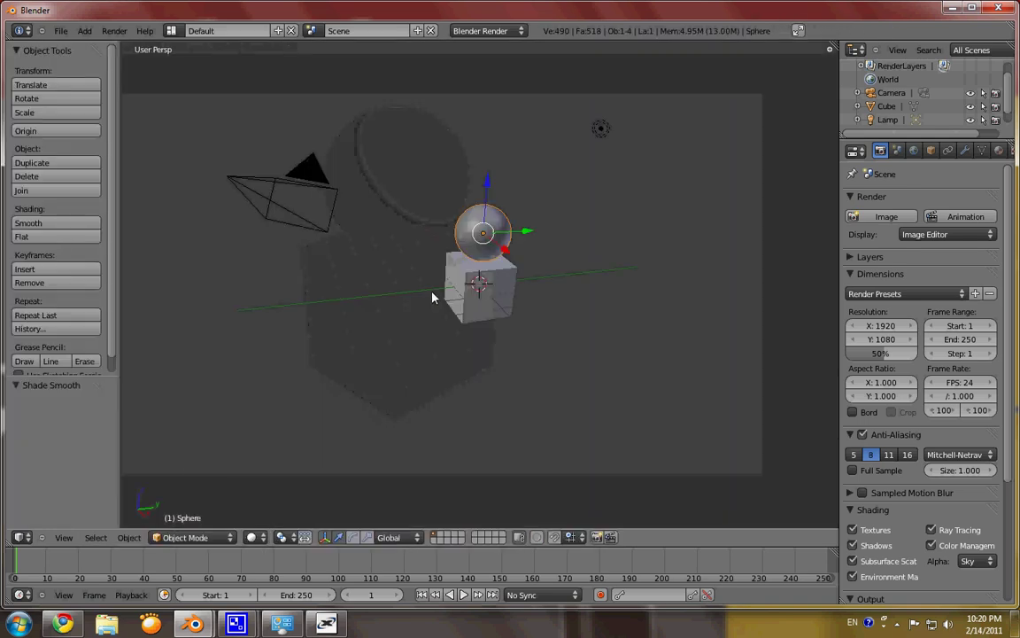
left_click(73, 238)
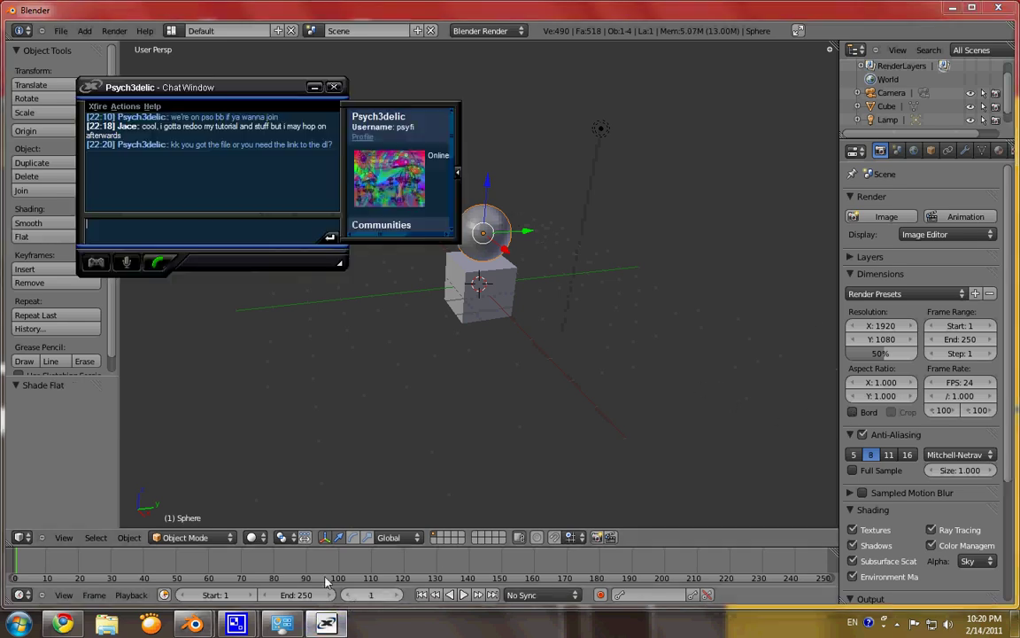
left_click(316, 88)
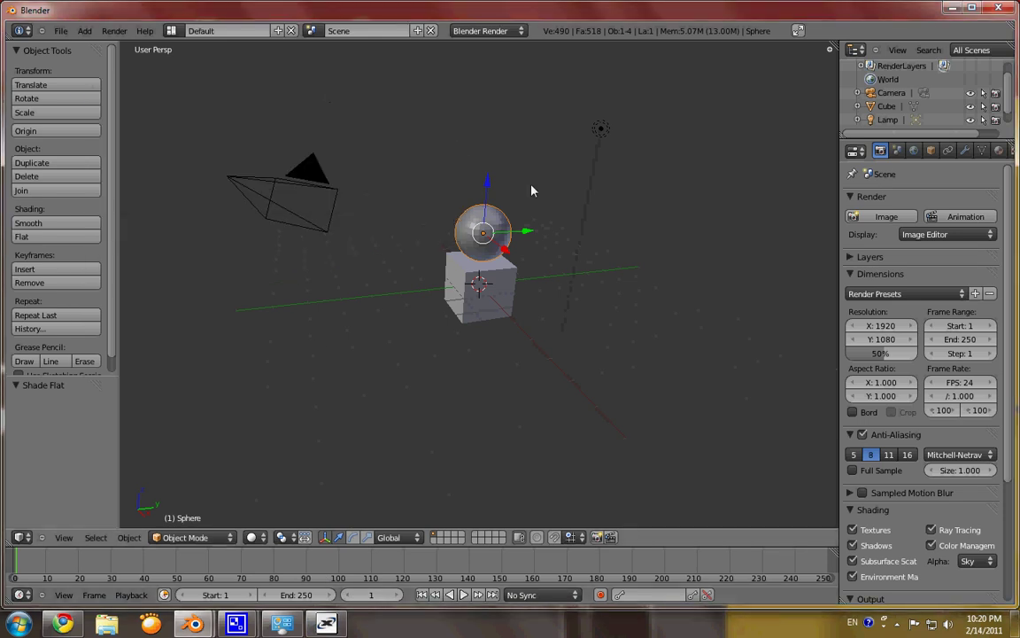
Create a new material, Material.001, for the sphere in the Material properties.
left_click(998, 150)
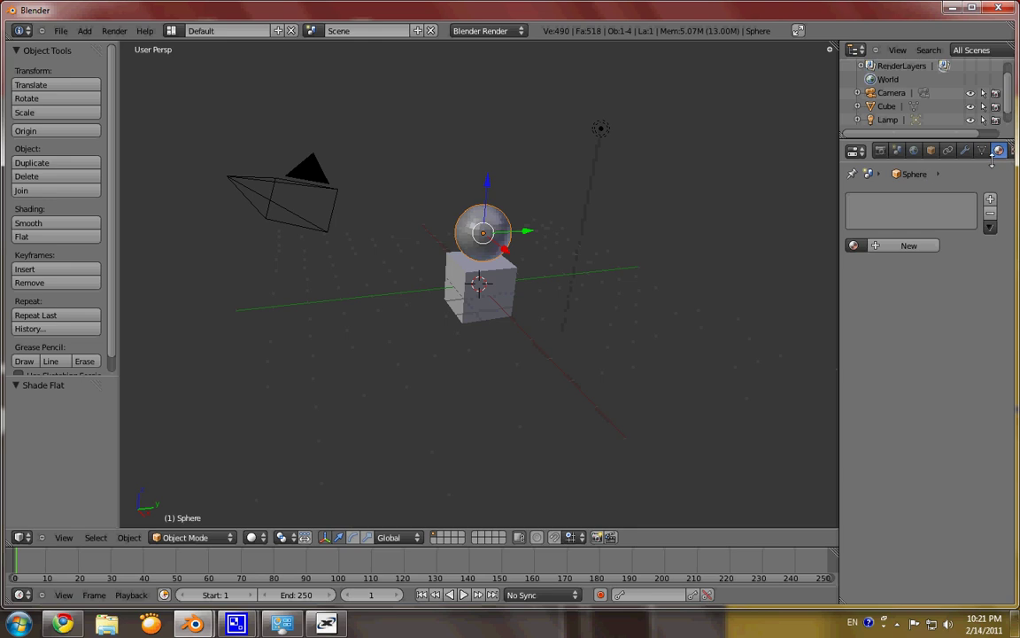
left_click(895, 245)
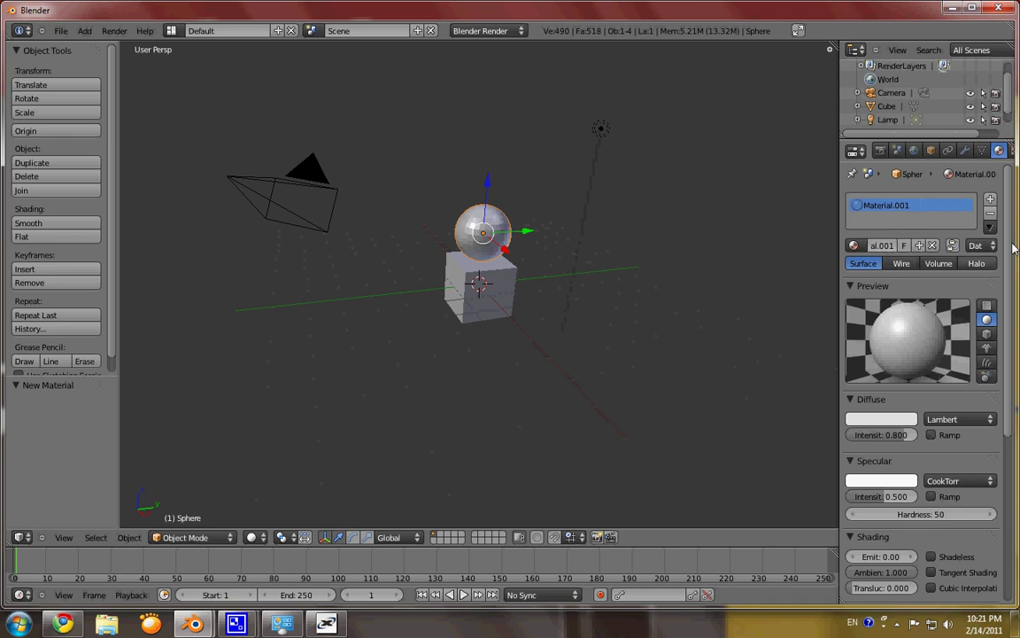
scroll(956, 284, "down", 1)
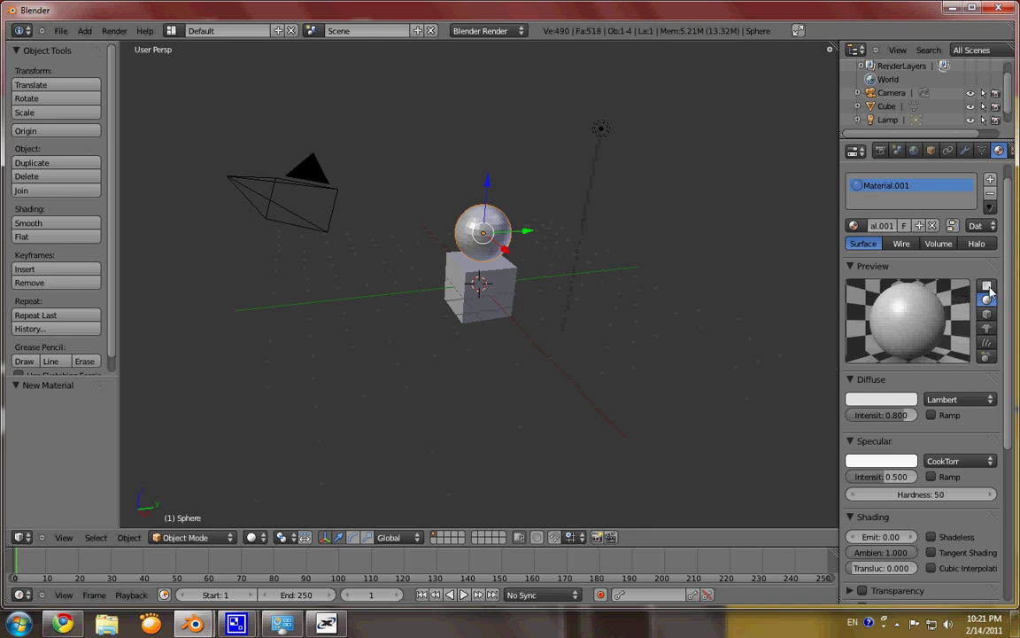
left_click(988, 287)
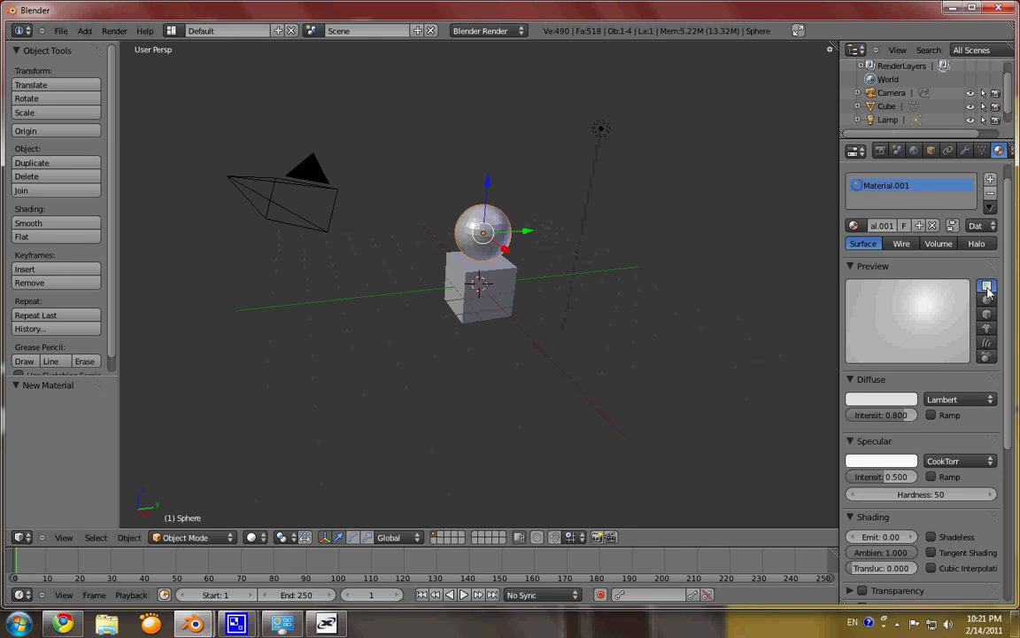
left_click(987, 315)
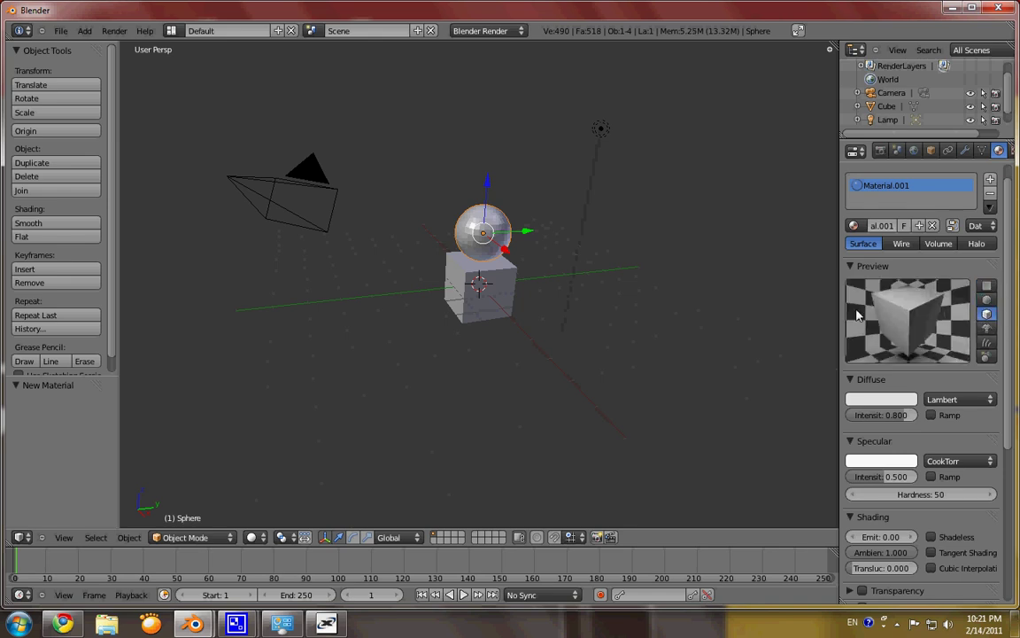
left_click(988, 329)
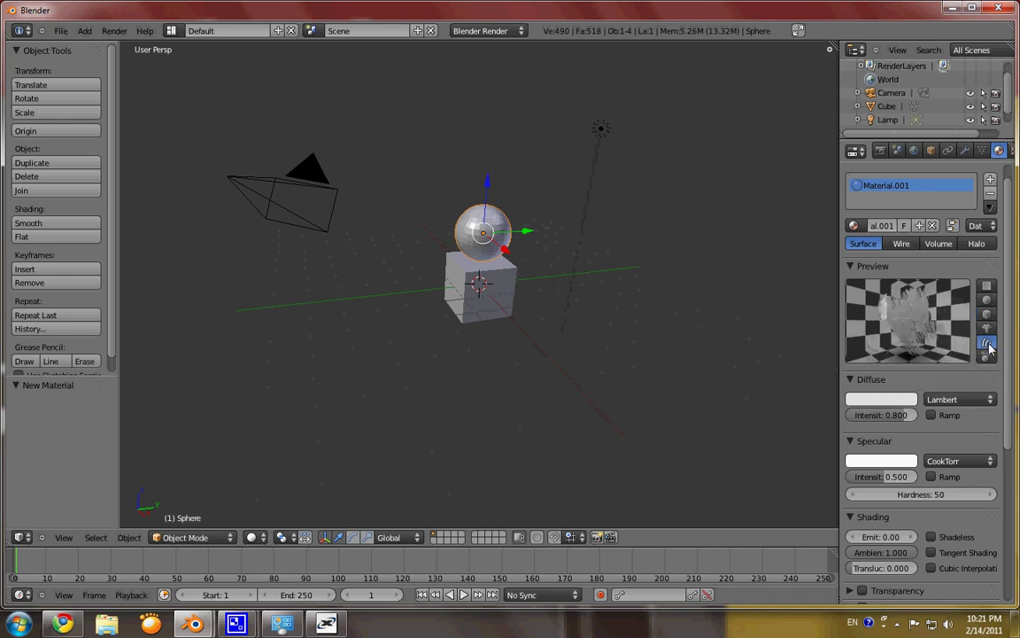
left_click(987, 357)
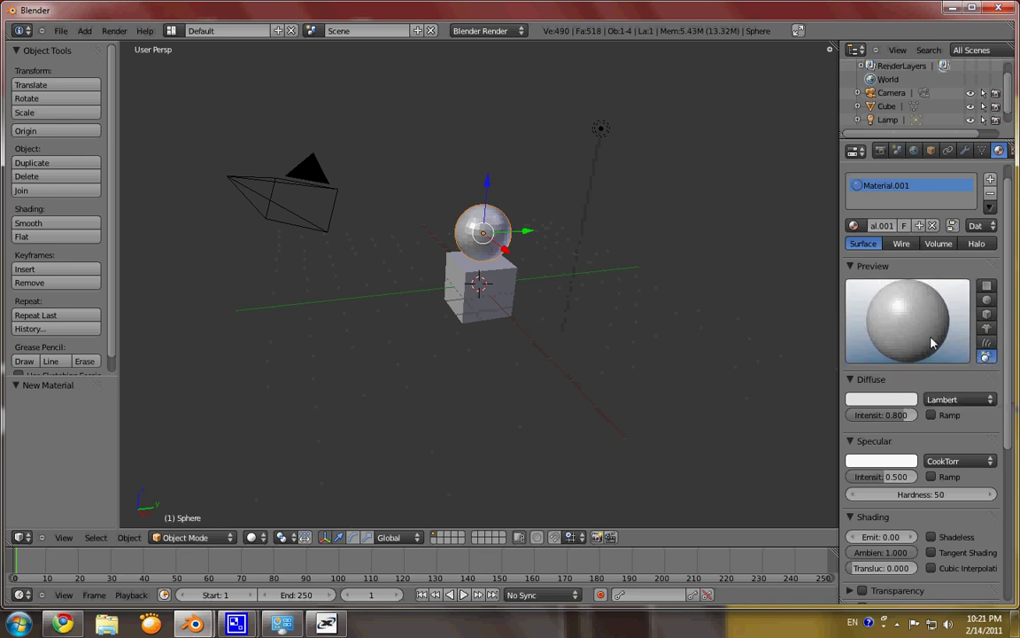
left_click(987, 301)
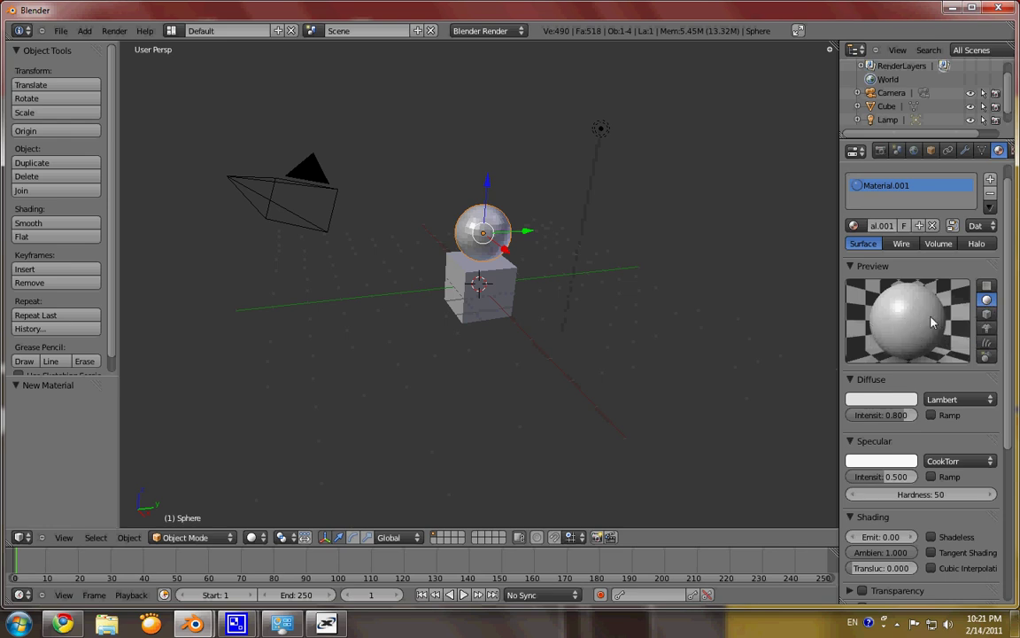
Expand the Transparency, Mirror and Shadow panels to review Material.001's default values.
scroll(1008, 330, "down", 3)
scroll(1007, 371, "down", 3)
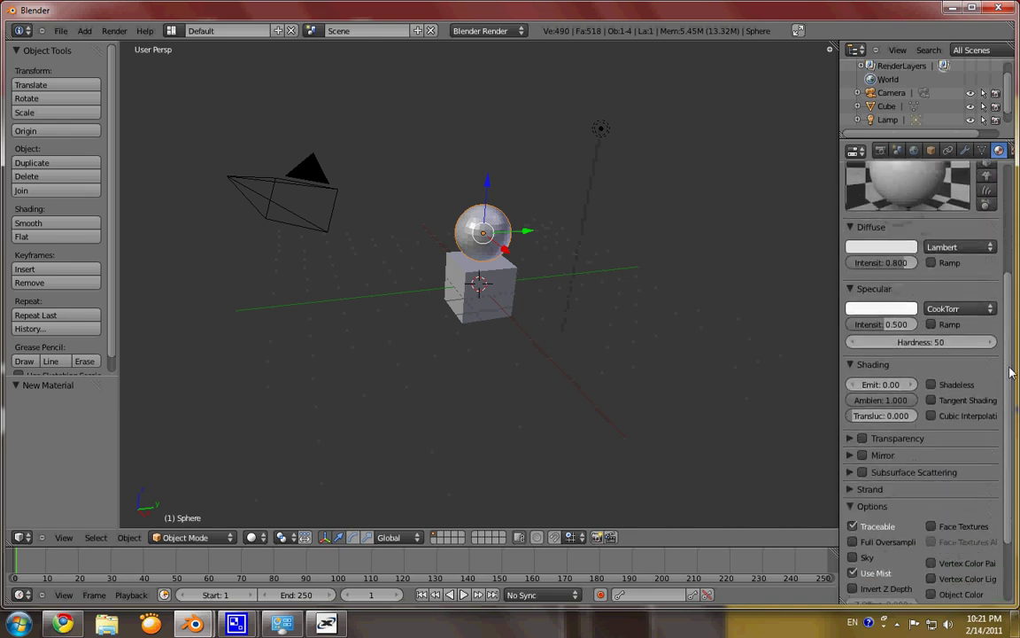
left_click(851, 434)
left_click(850, 509)
scroll(851, 514, "down", 8)
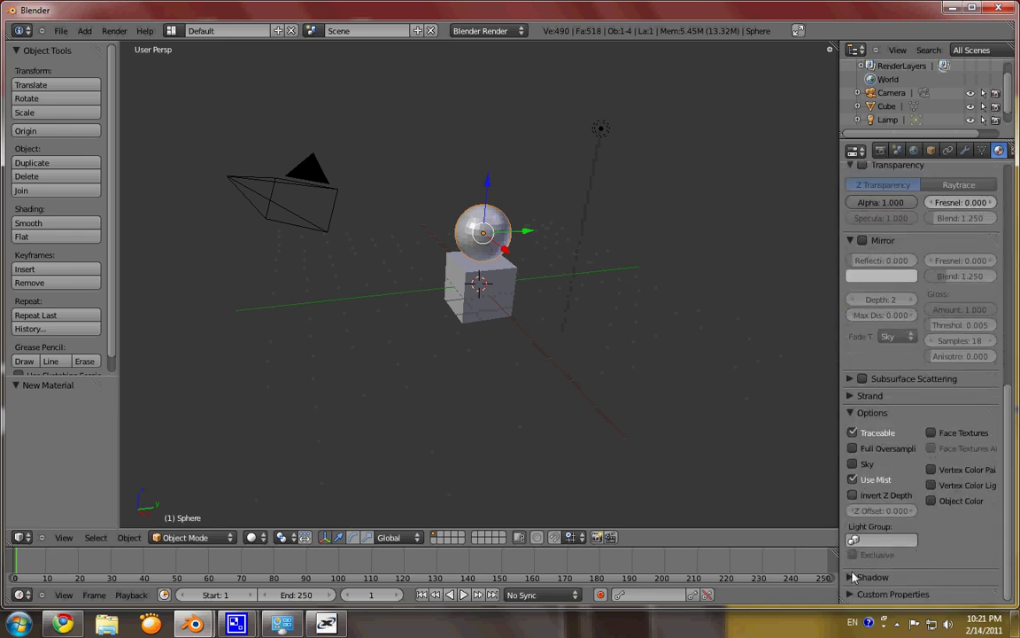
left_click(852, 577)
scroll(852, 532, "down", 3)
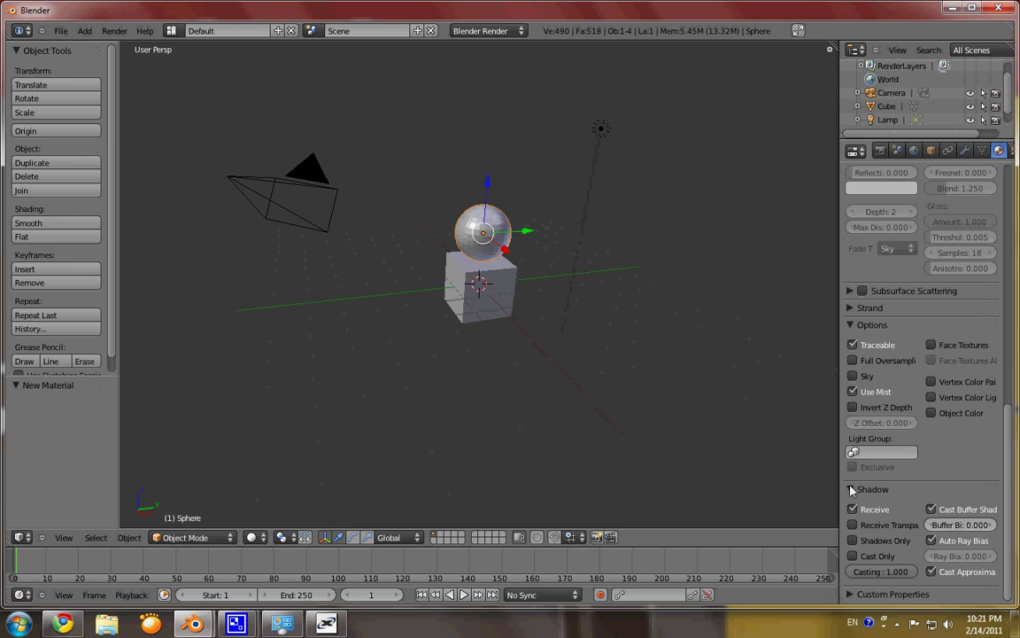
scroll(855, 500, "up", 11)
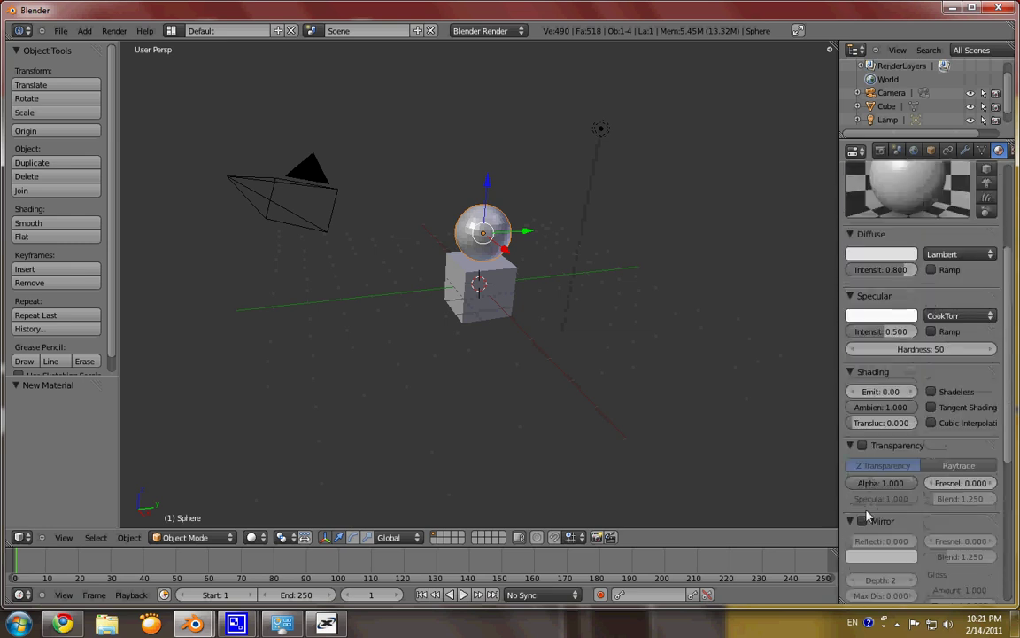
Collapse the Mirror and Shading panels and enable Transparency on the material.
left_click(869, 520)
scroll(859, 460, "up", 3)
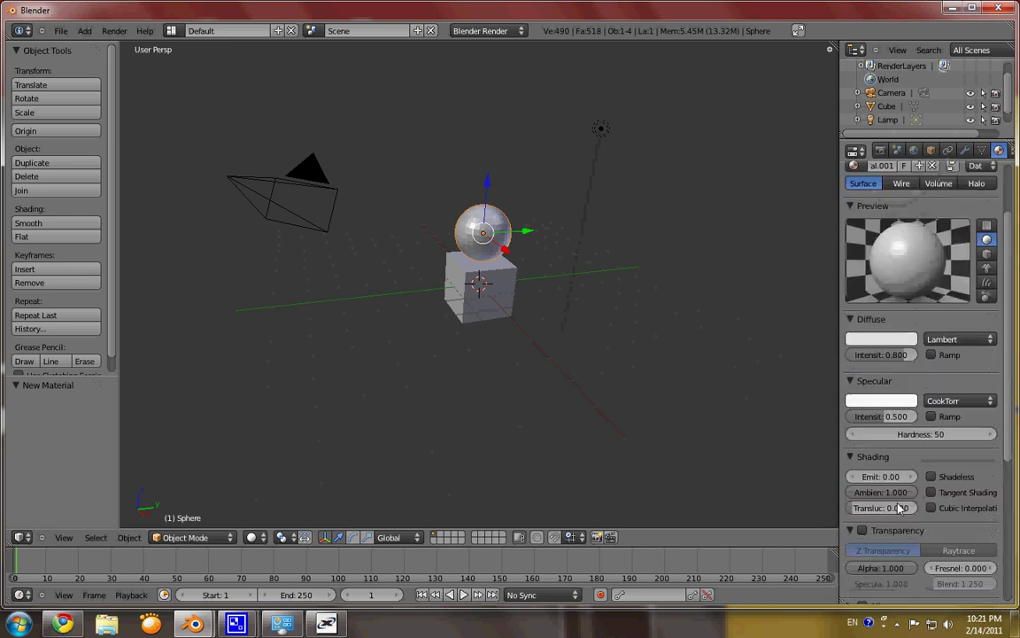
left_click(852, 457)
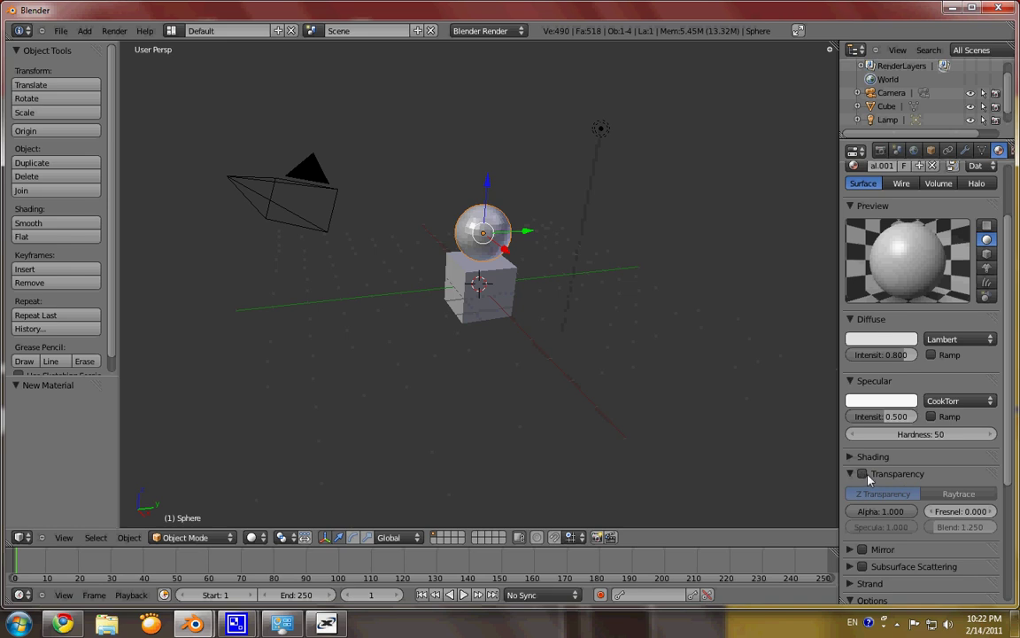
left_click(862, 476)
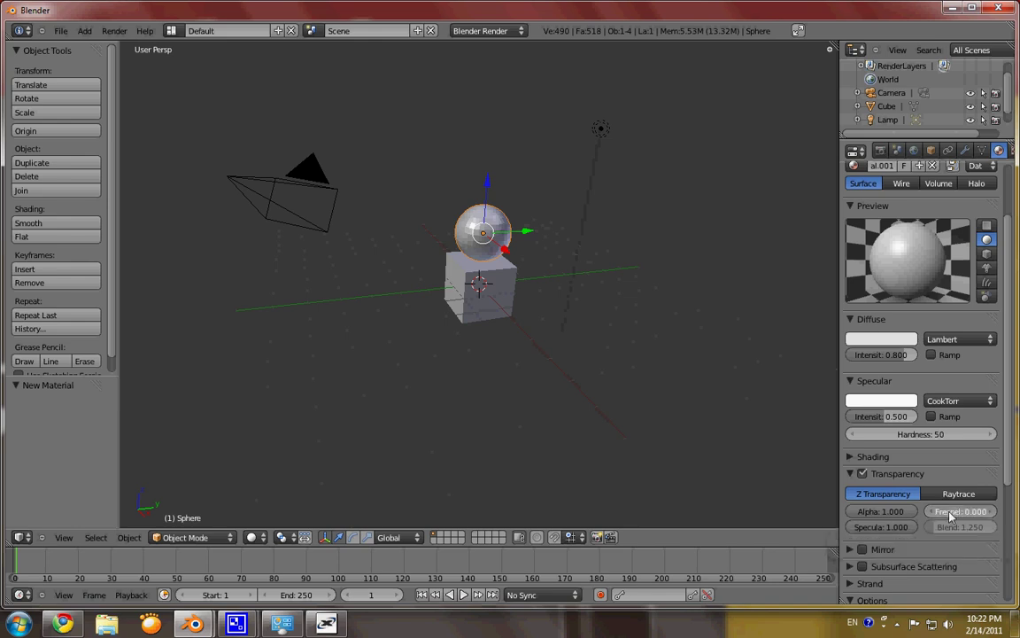
Set the transparency Fresnel to 3.000 and Blend to about 1.371.
left_click_drag(952, 515, 972, 517)
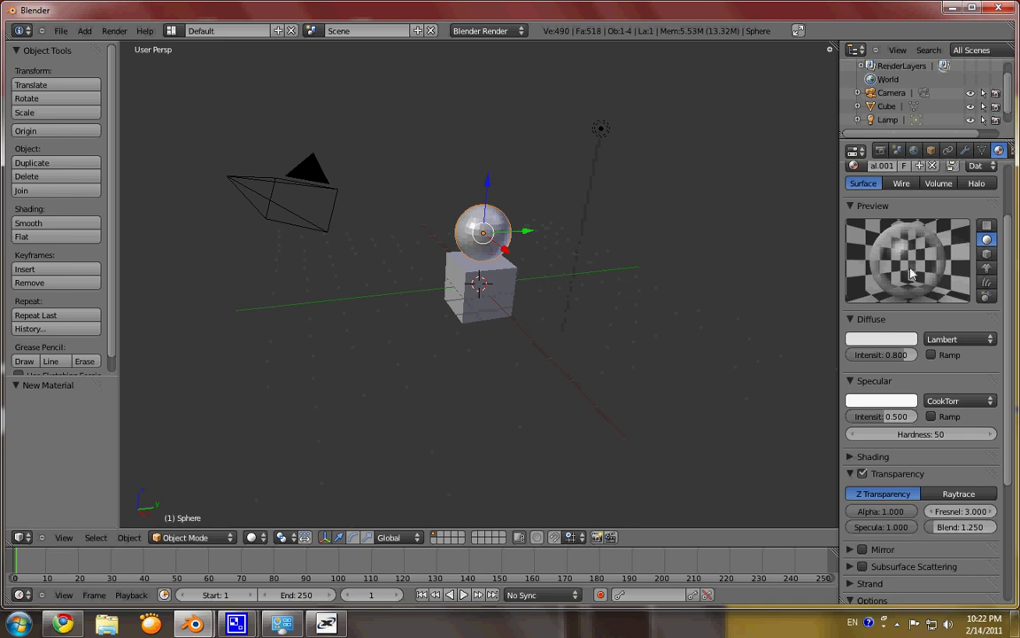
left_click_drag(961, 511, 983, 511)
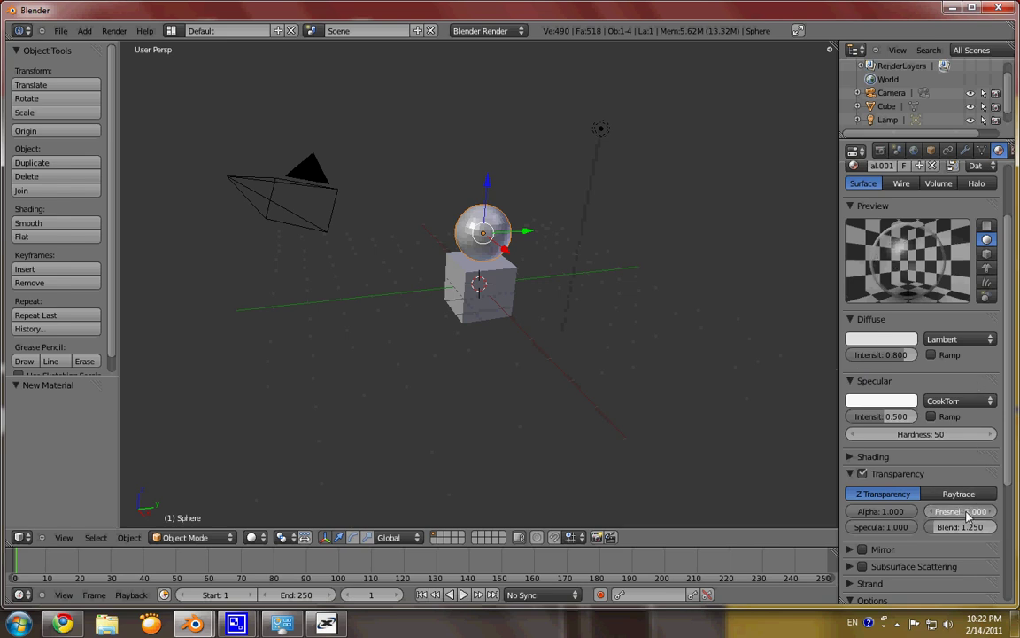
left_click_drag(963, 516, 952, 517)
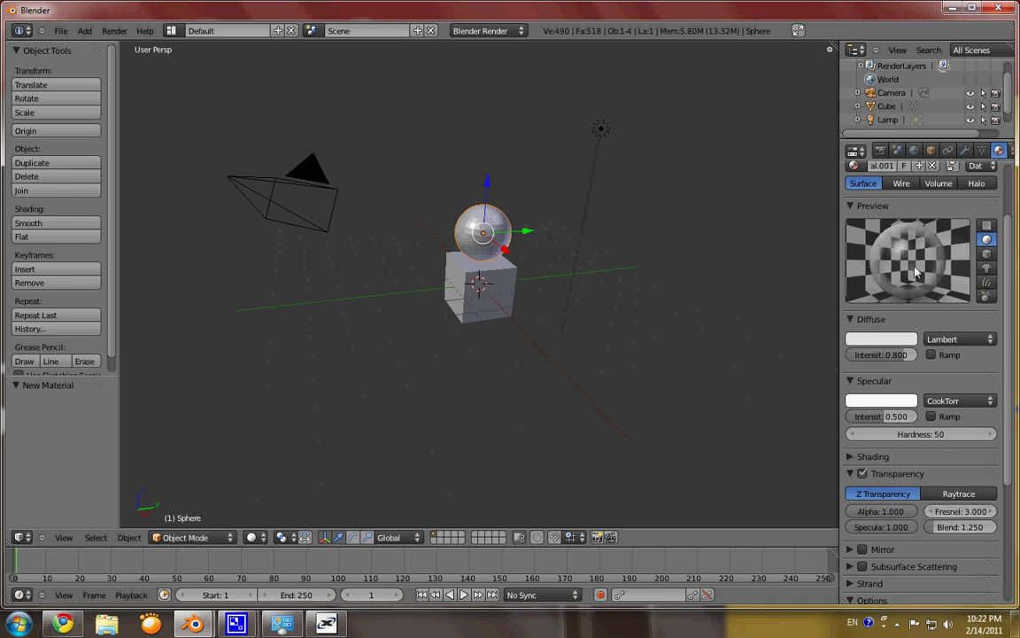
mouse_move(948, 529)
left_mouse_down()
mouse_move(956, 533)
mouse_move(945, 529)
left_mouse_up()
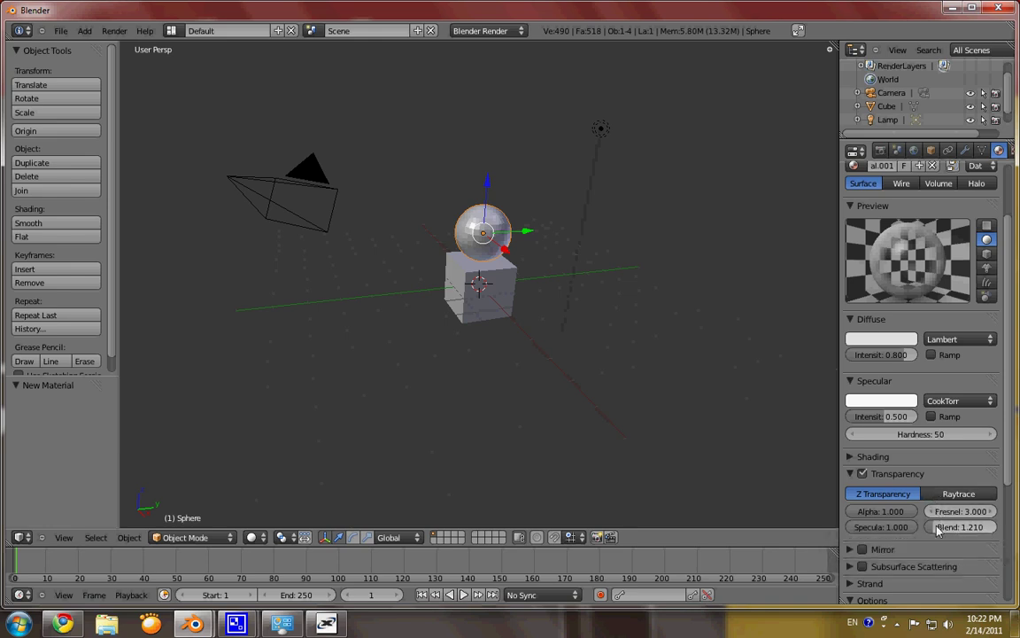
left_click_drag(937, 529, 987, 529)
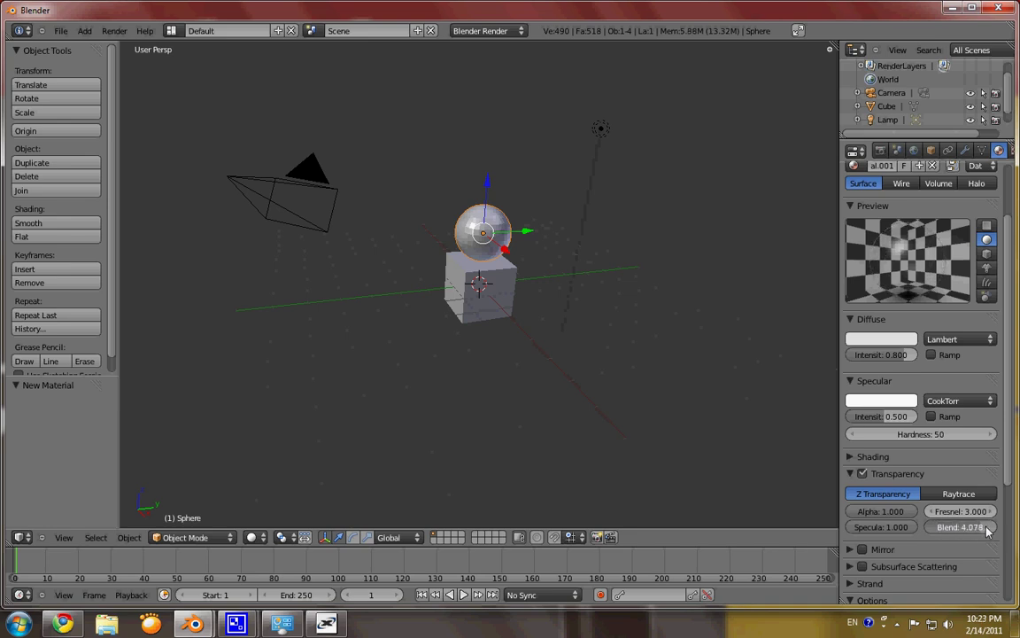
left_click_drag(987, 530, 941, 529)
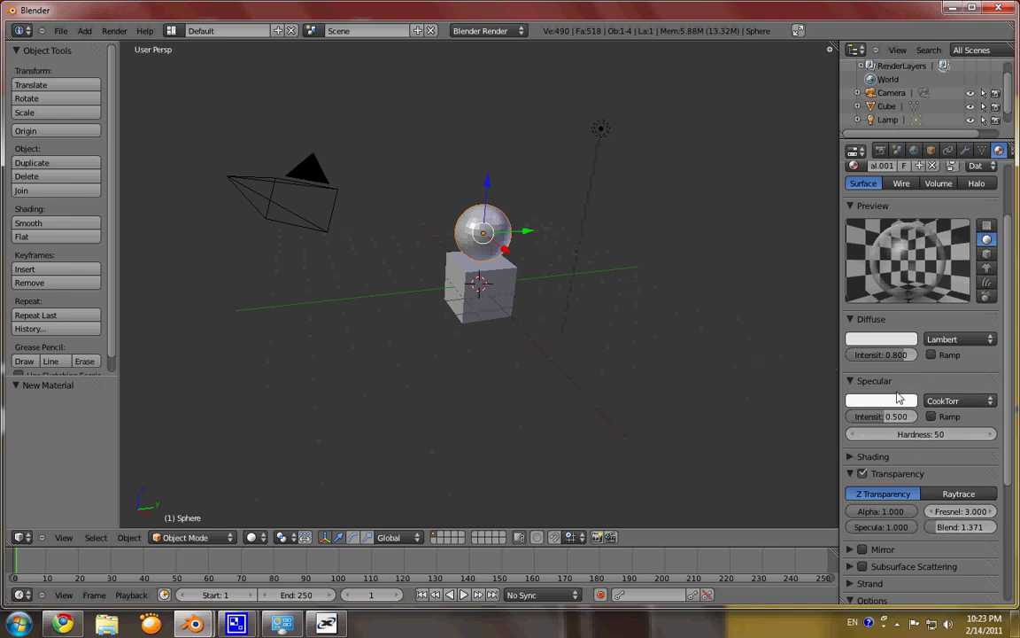
Collapse Transparency and enable Mirror on the sphere's material.
scroll(881, 434, "down", 1)
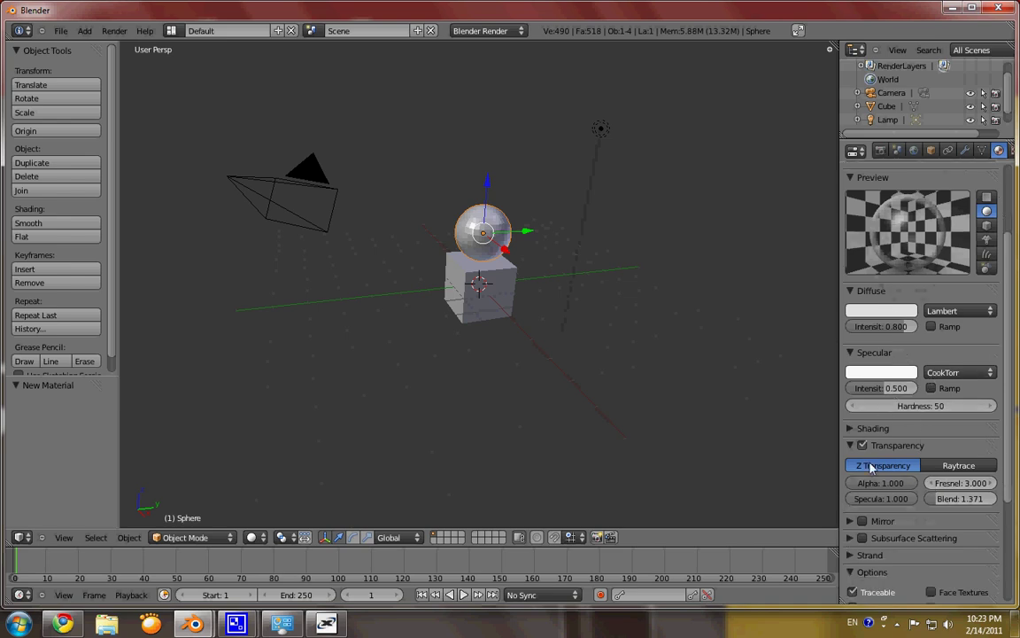
left_click(851, 445)
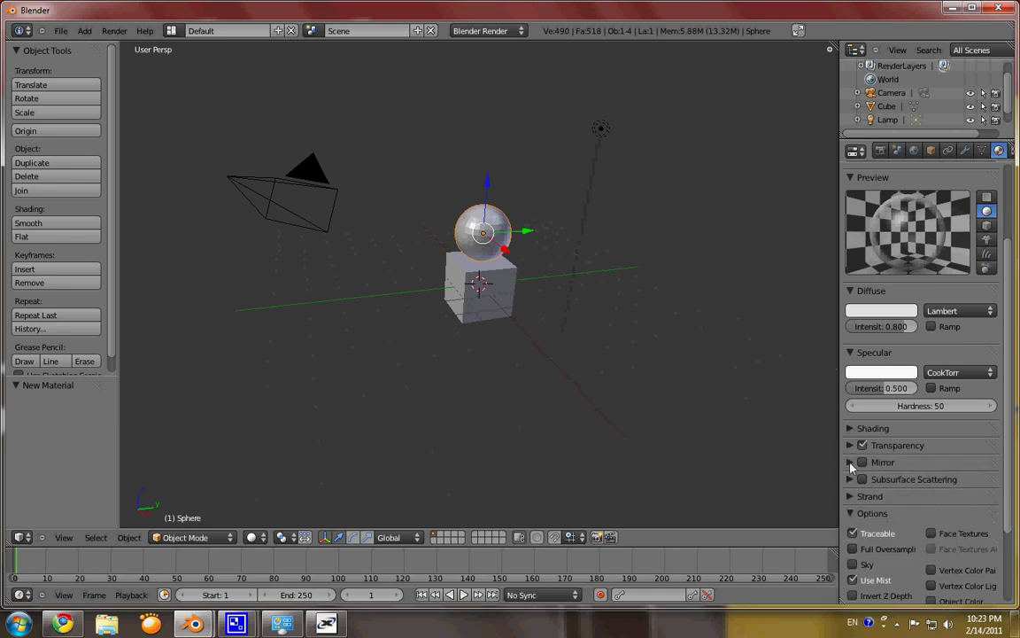
left_click(850, 462)
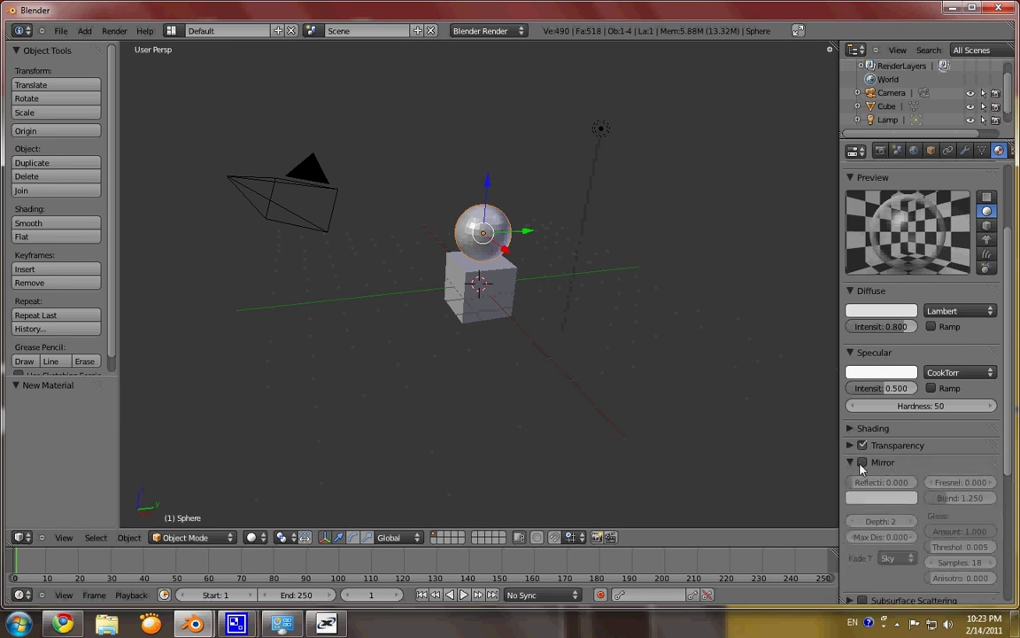
left_click(862, 464)
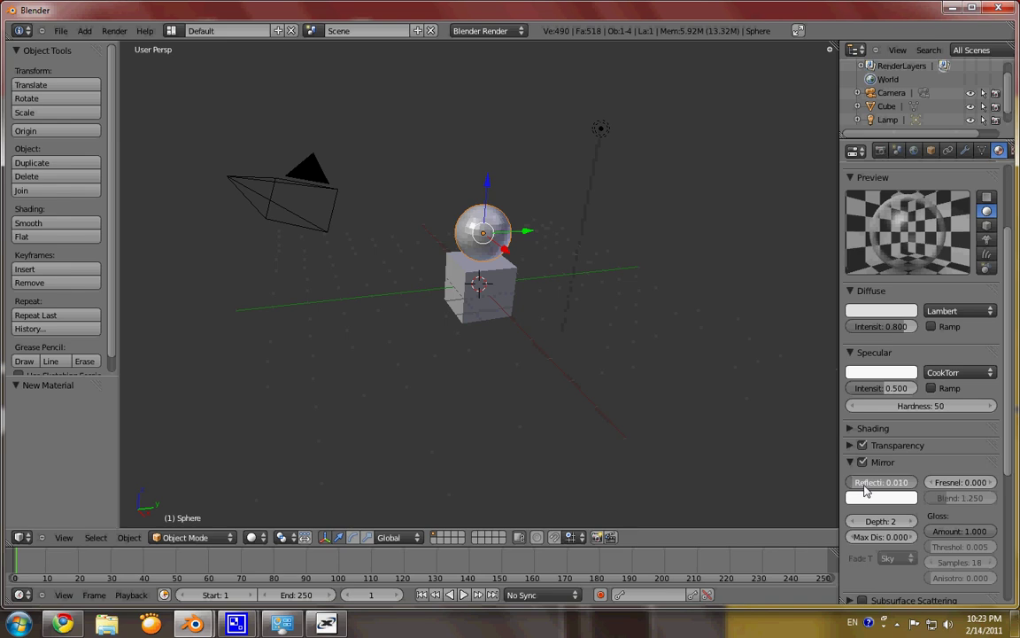
Set mirror Reflectivity to 0.408 and mirror Fresnel to 5.000.
left_click_drag(866, 490, 928, 485)
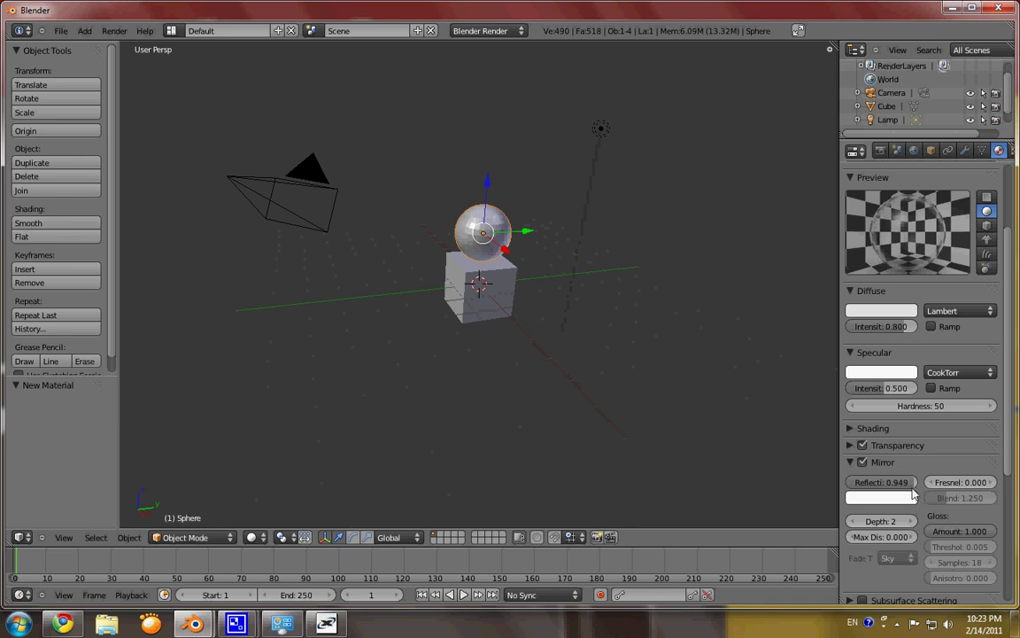
left_click_drag(914, 484, 877, 485)
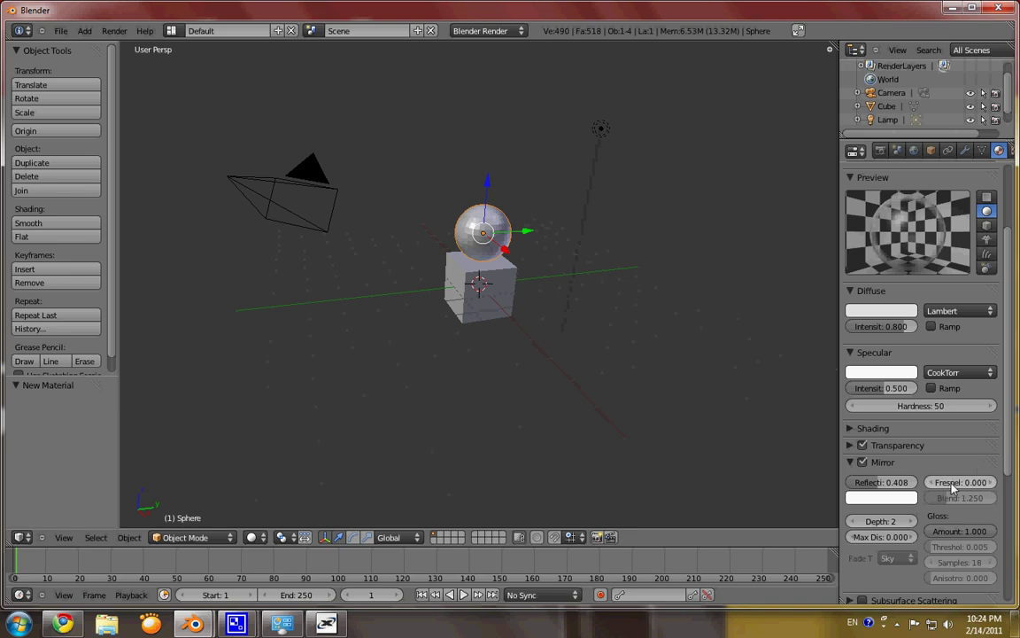
left_click_drag(954, 487, 994, 486)
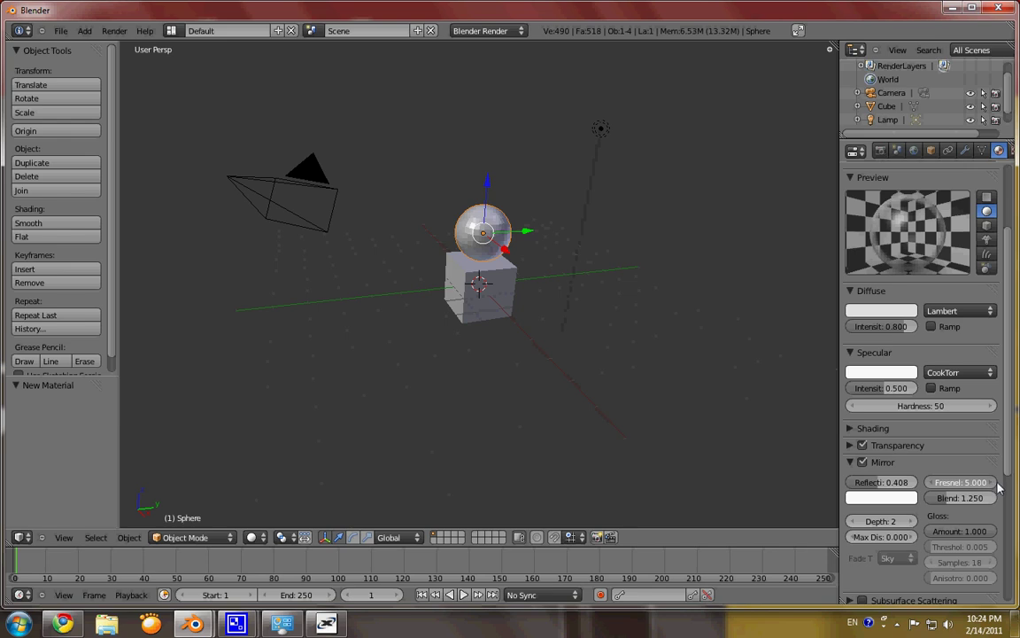
left_click_drag(1006, 487, 994, 485)
left_click(992, 484)
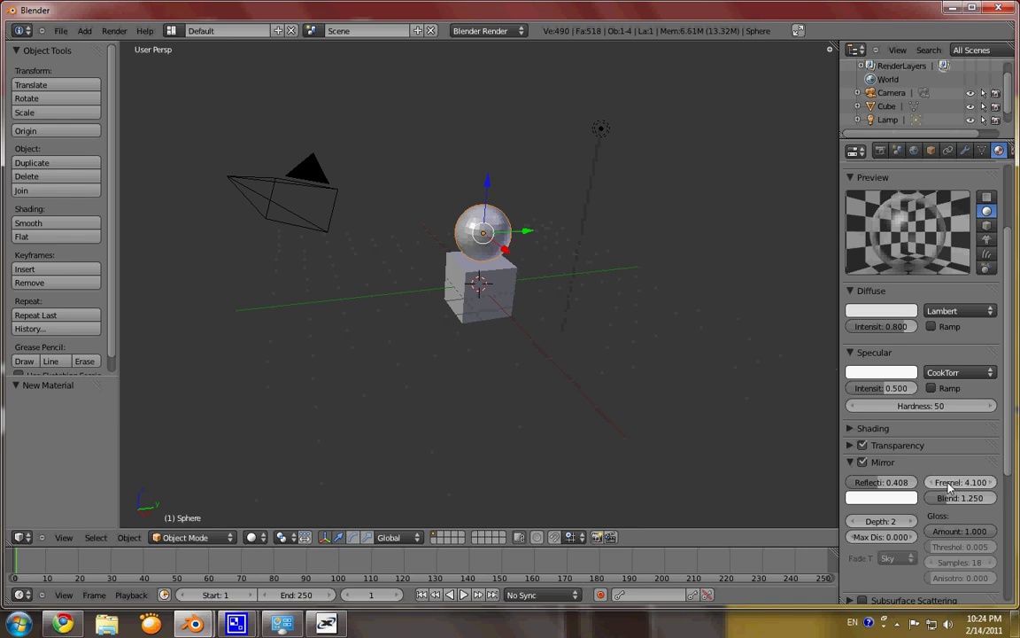
left_click_drag(949, 483, 955, 483)
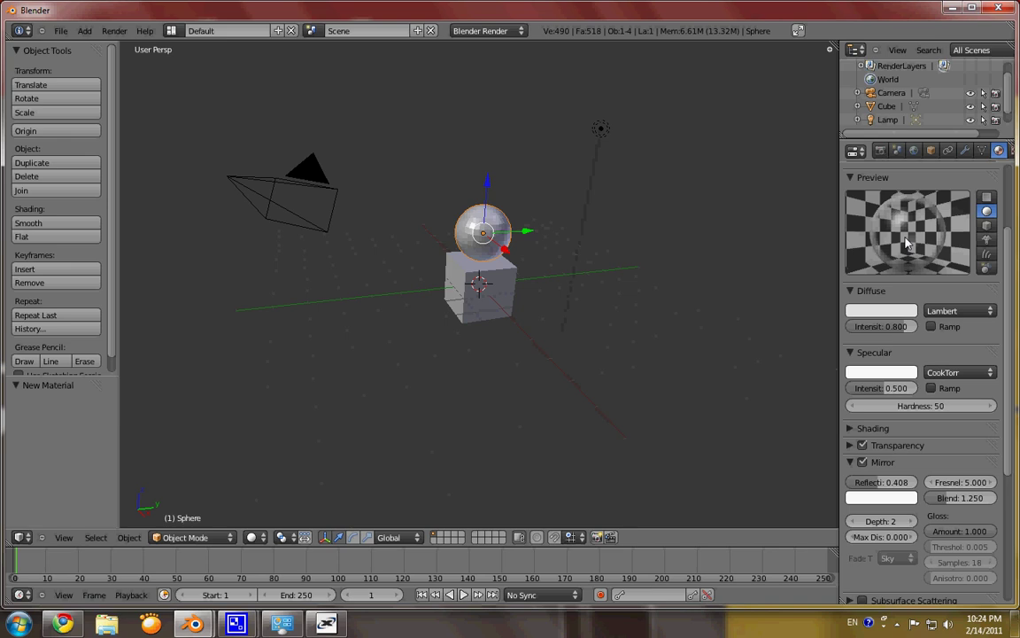
Change the mirror colour to dark blue-grey, RGB 0.152, 0.172, 0.184.
left_click(882, 499)
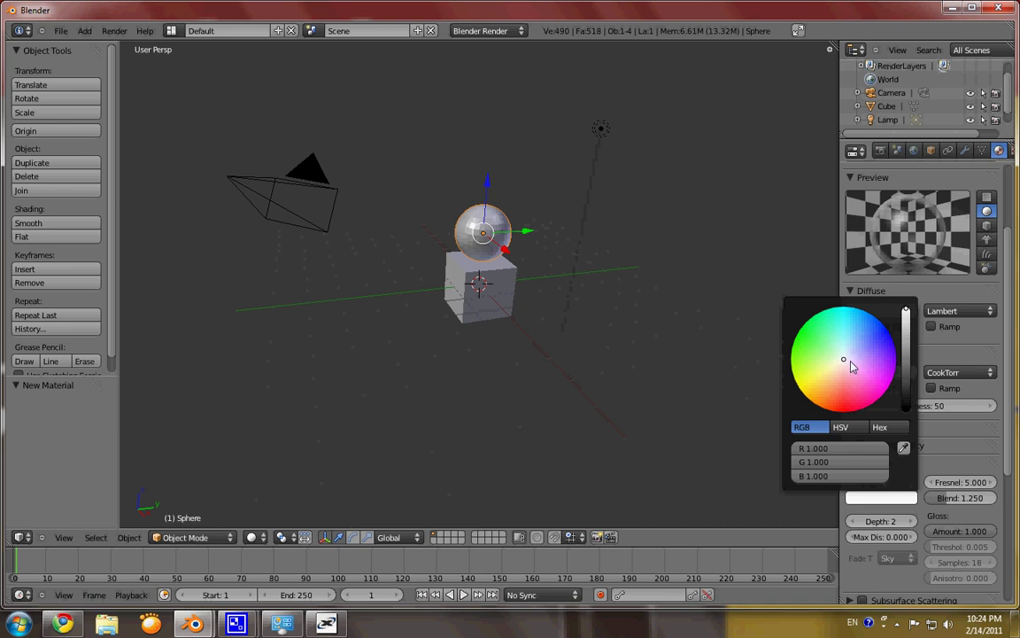
mouse_move(844, 359)
left_mouse_down()
mouse_move(858, 352)
mouse_move(853, 337)
mouse_move(817, 347)
mouse_move(864, 406)
mouse_move(884, 346)
mouse_move(847, 348)
mouse_move(860, 346)
mouse_move(844, 334)
left_mouse_up()
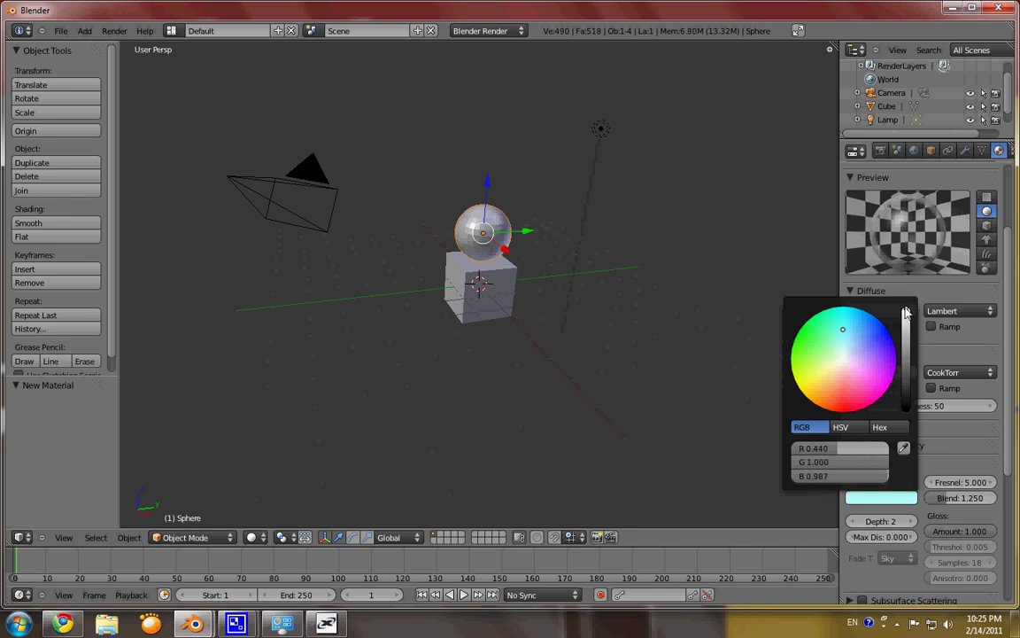
left_click(907, 315)
left_click_drag(907, 313, 914, 364)
left_click(845, 340)
left_click(844, 351)
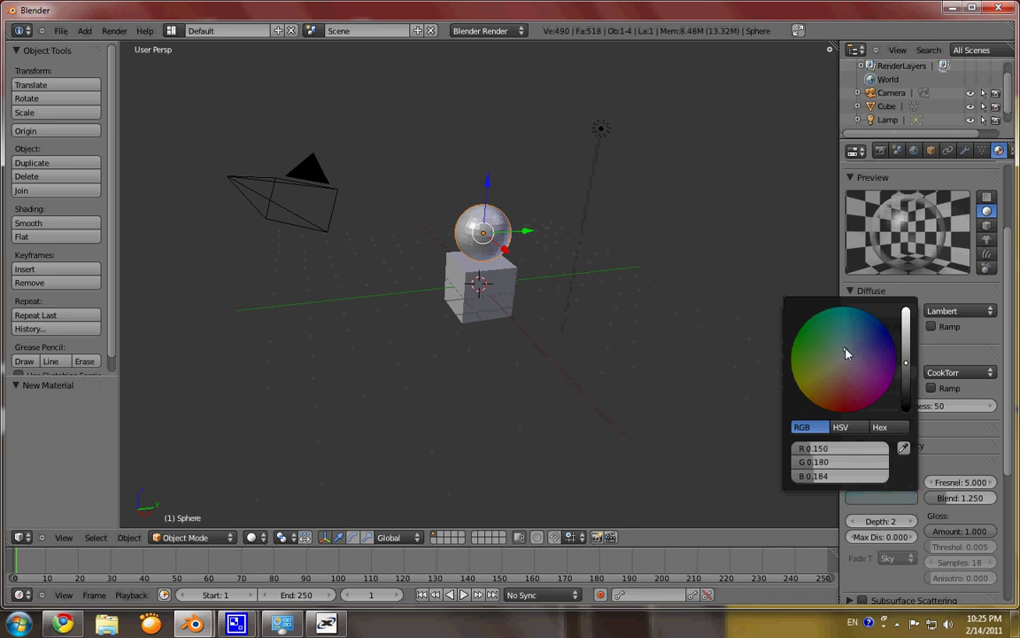
left_click(843, 352)
left_click(847, 355)
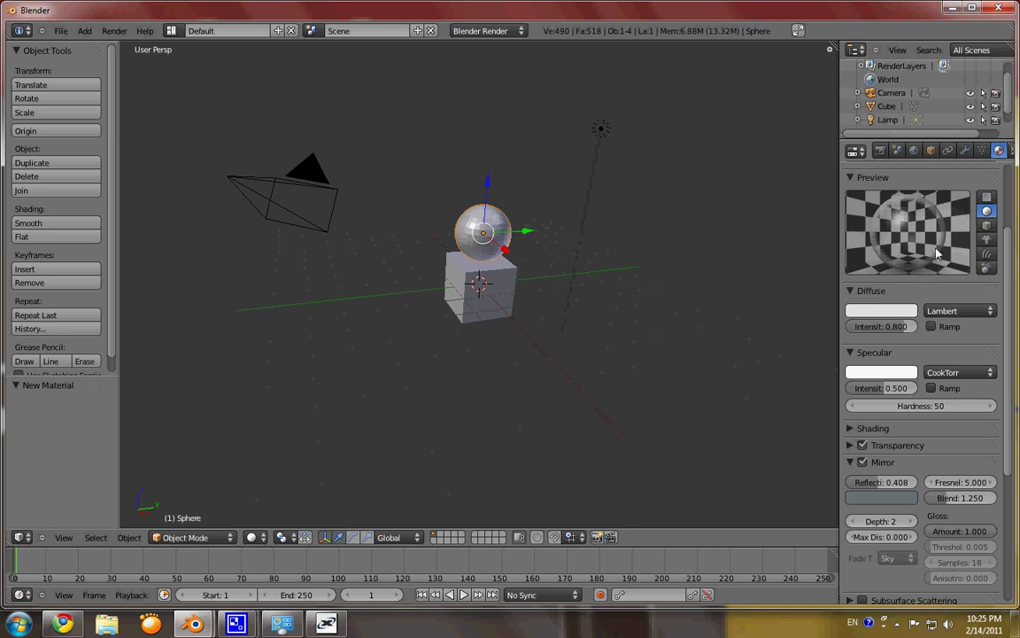
Darken the diffuse colour to a value of about 0.17 with a slight blue tint.
left_click(889, 314)
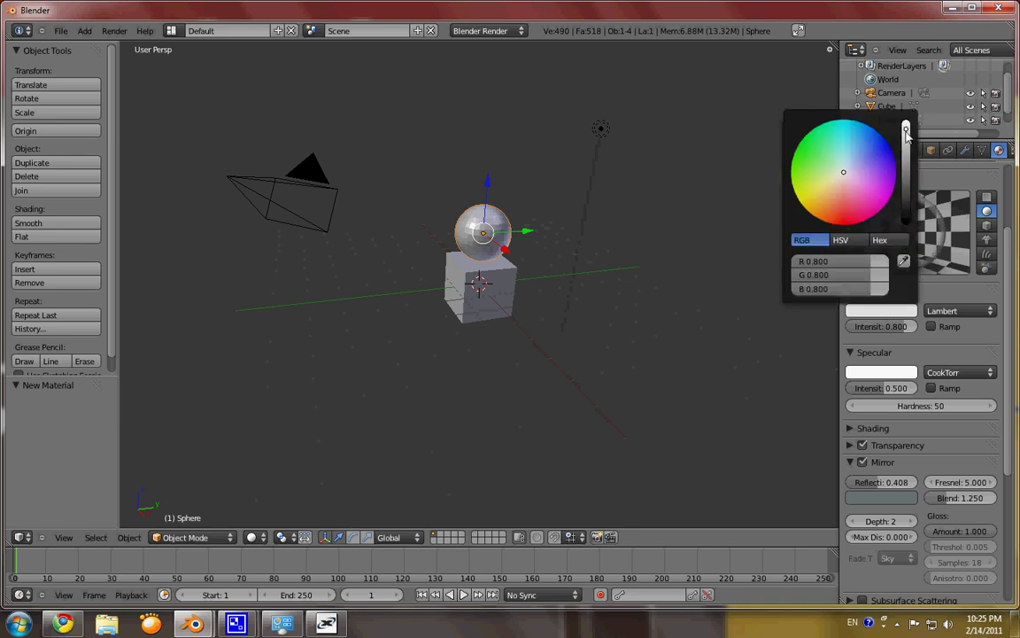
left_click_drag(905, 131, 907, 181)
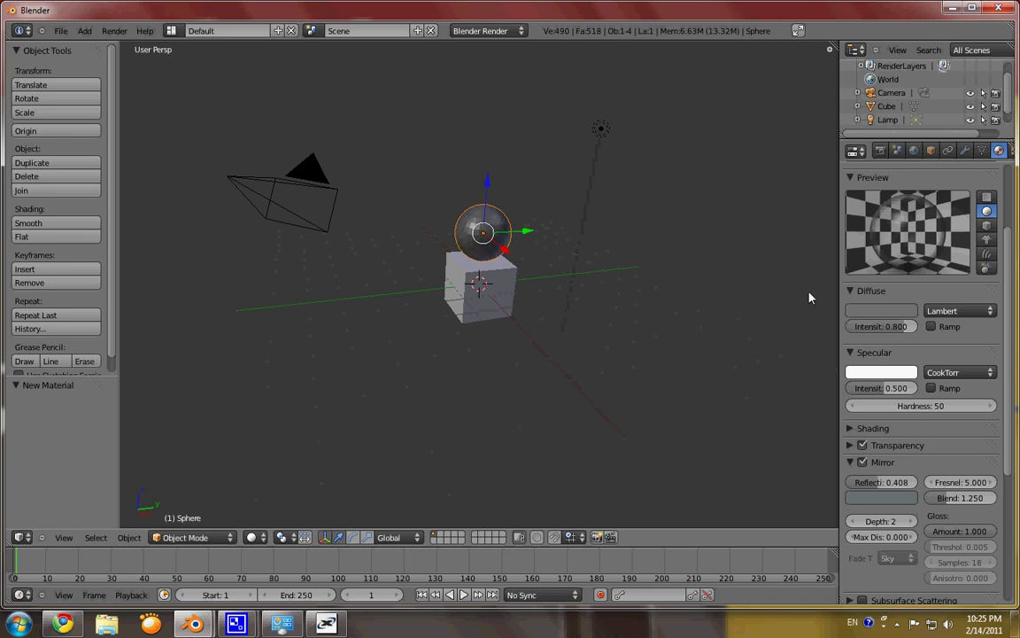
left_click(886, 311)
left_click_drag(844, 175, 847, 156)
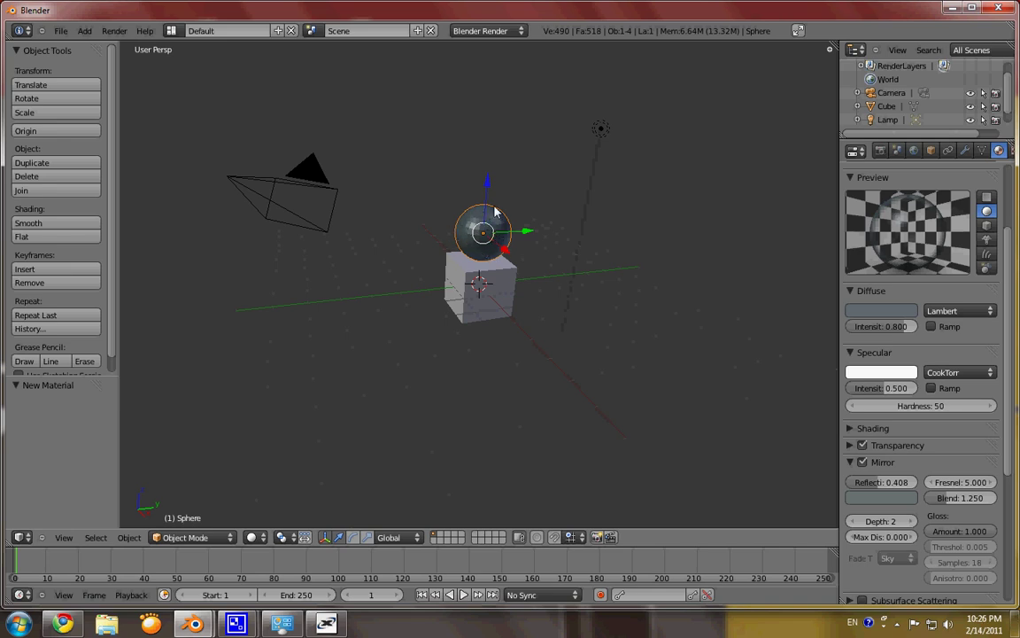
key("F12")
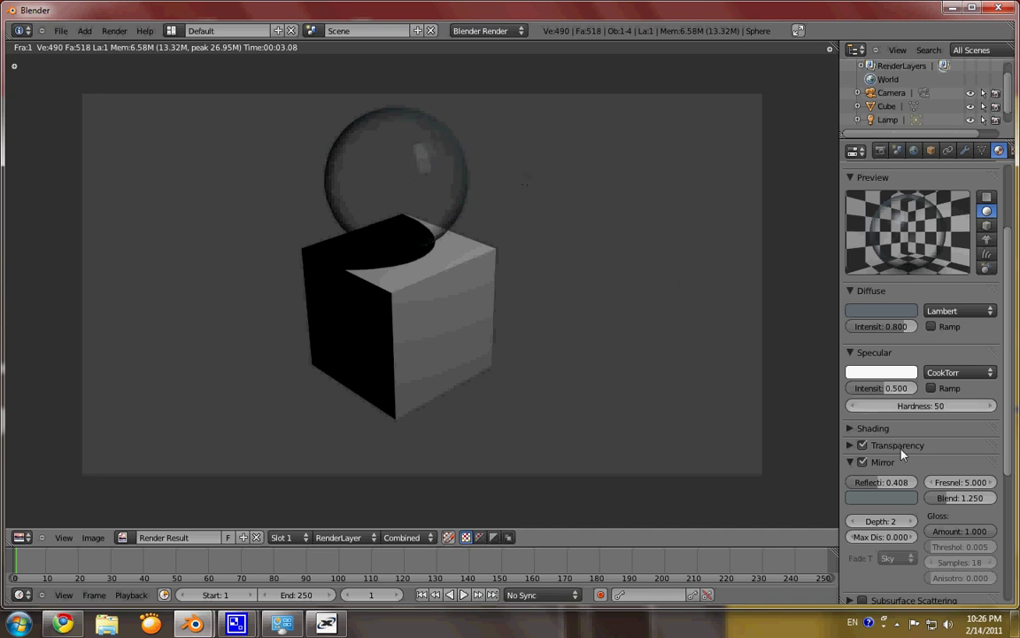
scroll(899, 482, "down", 3)
scroll(899, 483, "down", 2)
scroll(885, 451, "up", 5)
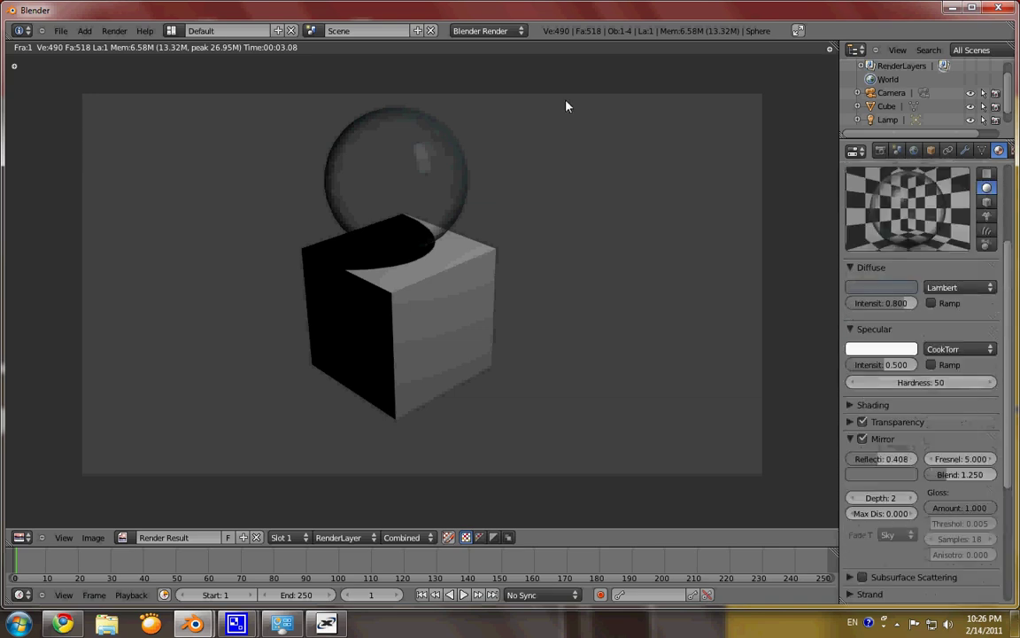
key("Escape")
scroll(874, 399, "down", 3)
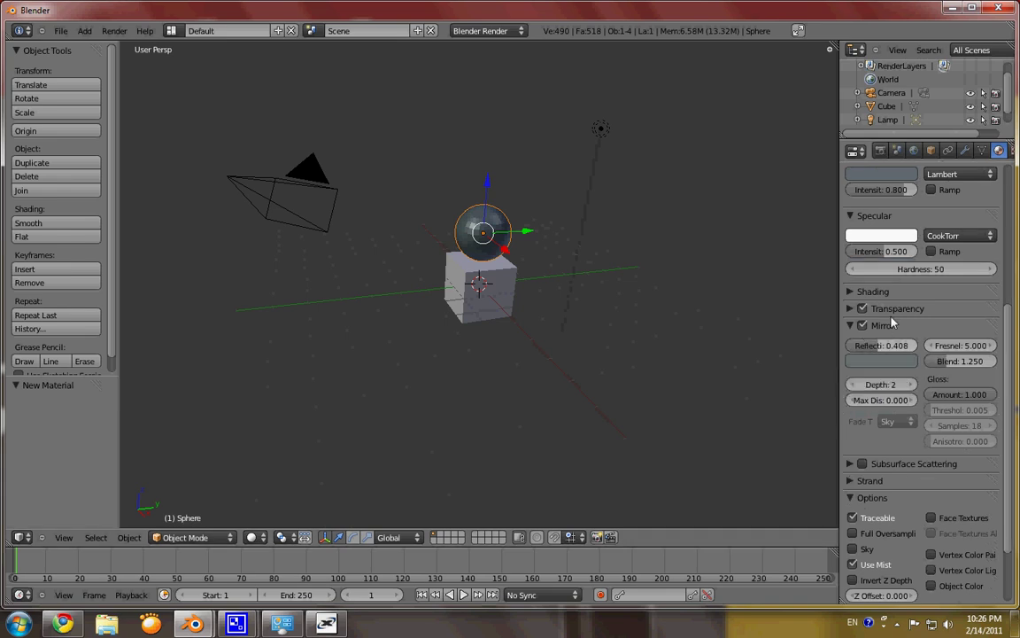
Raise mirror Reflectivity to 0.551, keep Fresnel at 5.000, and expand Transparency.
scroll(892, 333, "up", 5)
scroll(877, 483, "down", 1)
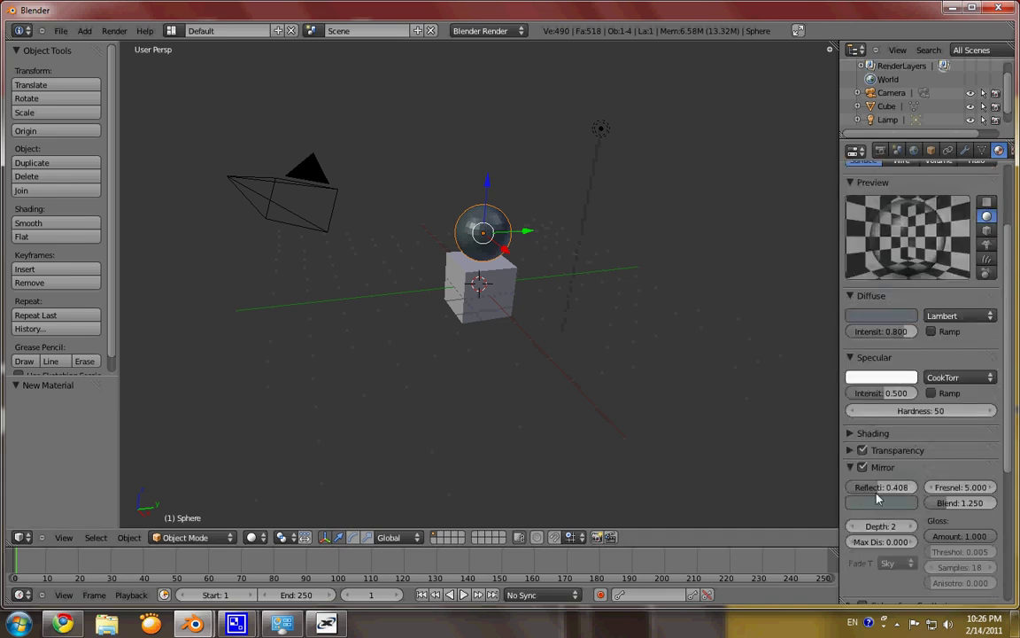
left_click_drag(882, 488, 889, 489)
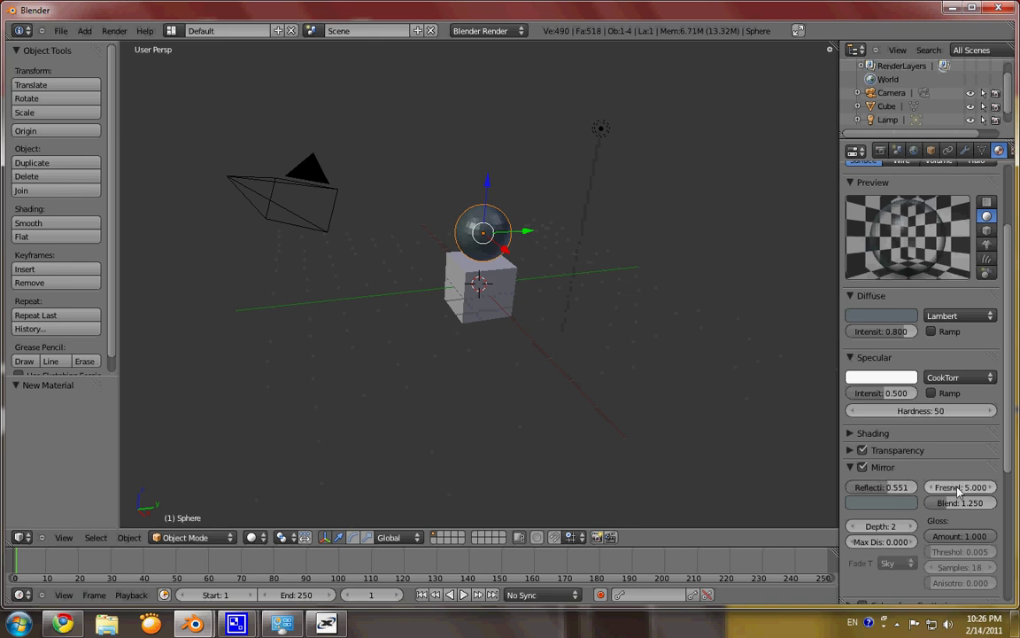
left_click(956, 489)
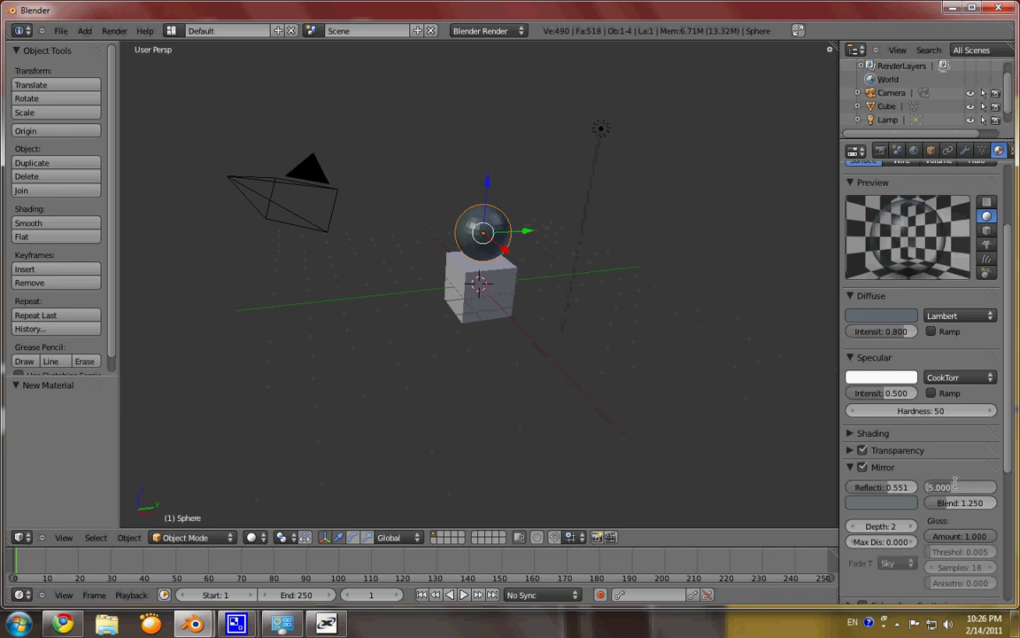
key("Return")
left_click(851, 452)
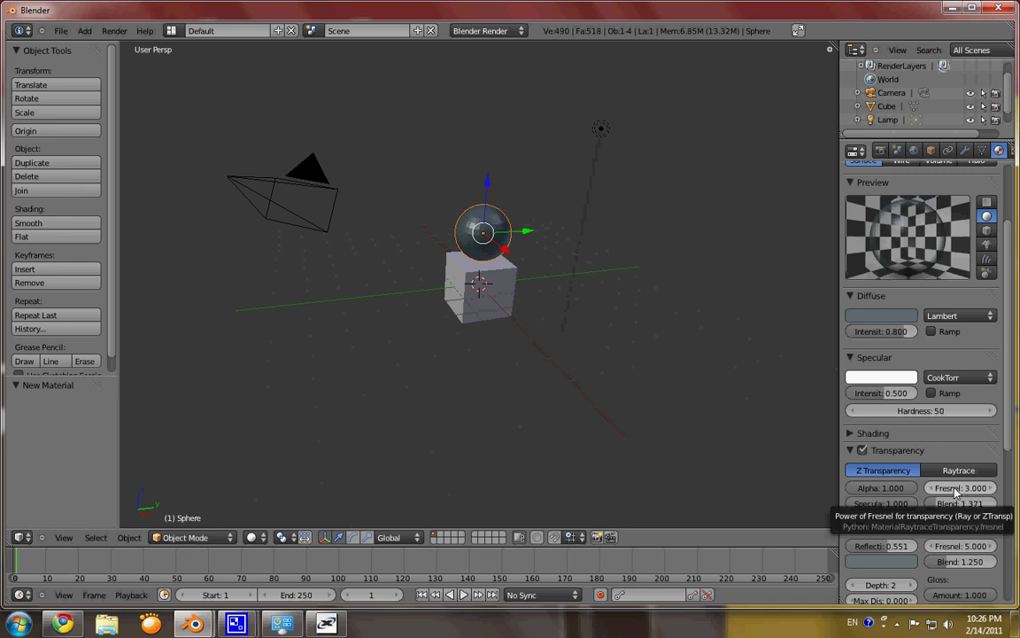
scroll(943, 486, "down", 5)
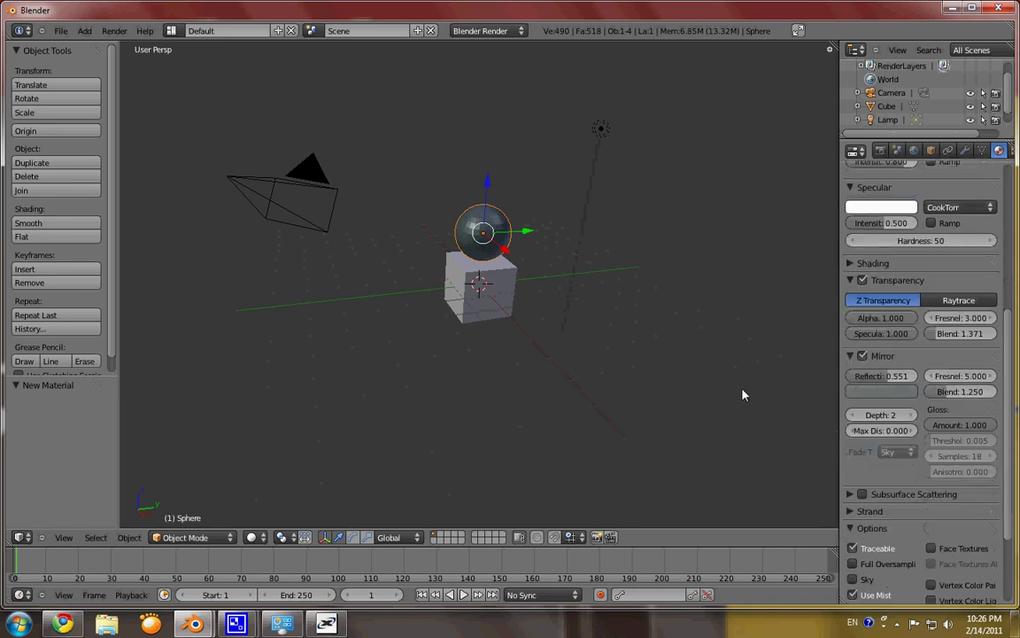
key("F12")
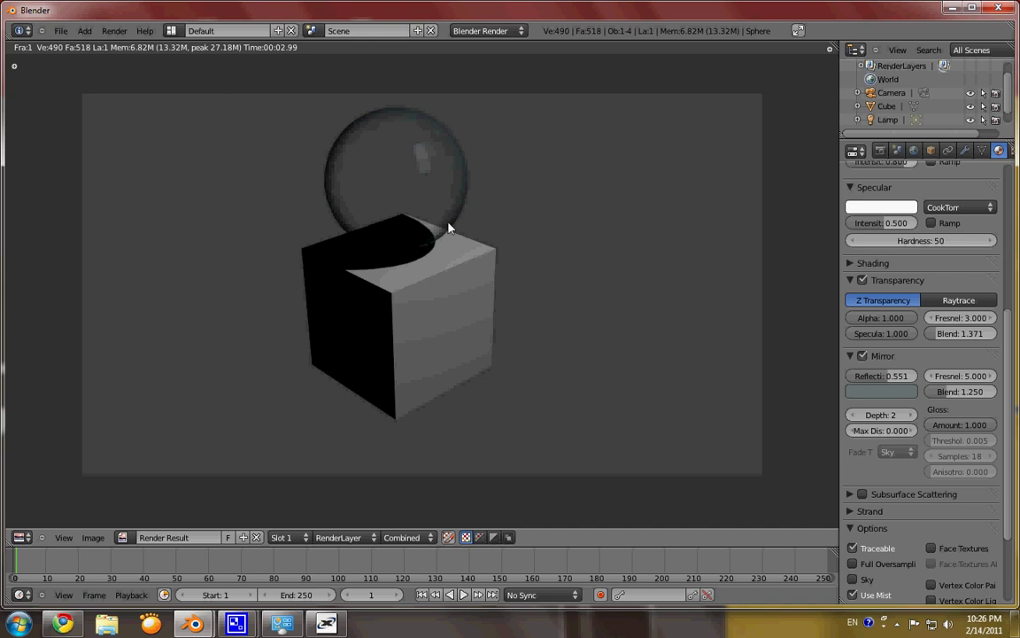
key("Escape")
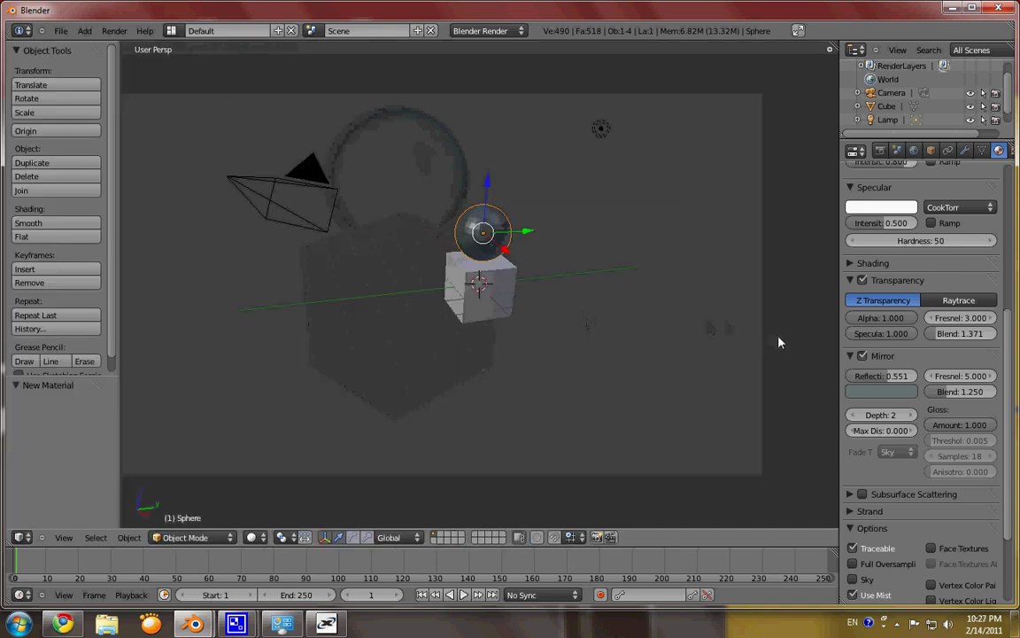
scroll(904, 379, "up", 2)
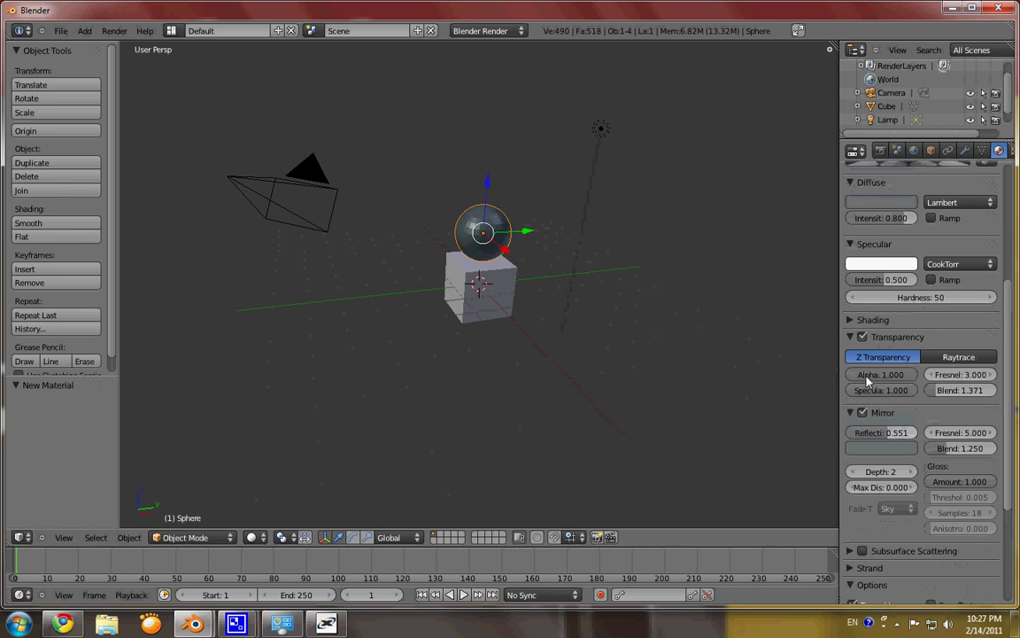
scroll(953, 378, "up", 3)
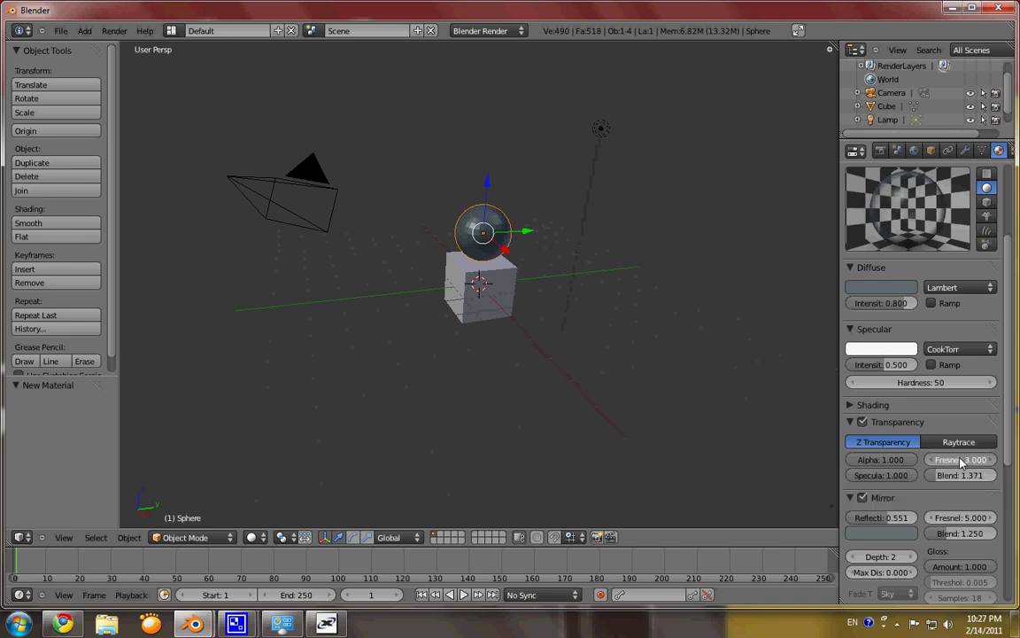
Lower the sphere's transparency Fresnel to 2.100 and render a test image.
left_click_drag(946, 459, 955, 458)
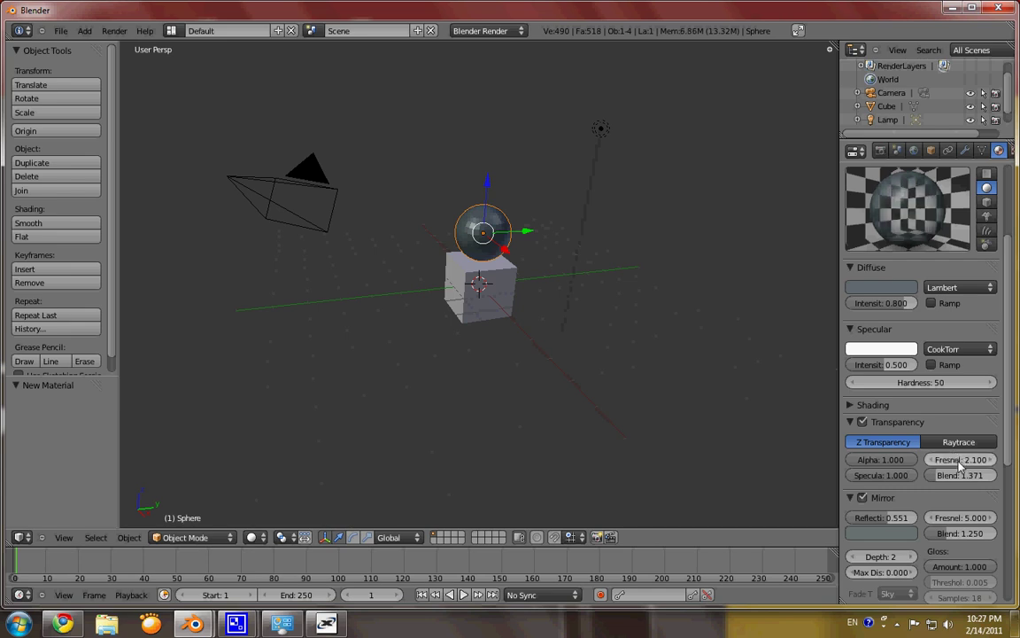
key("F12")
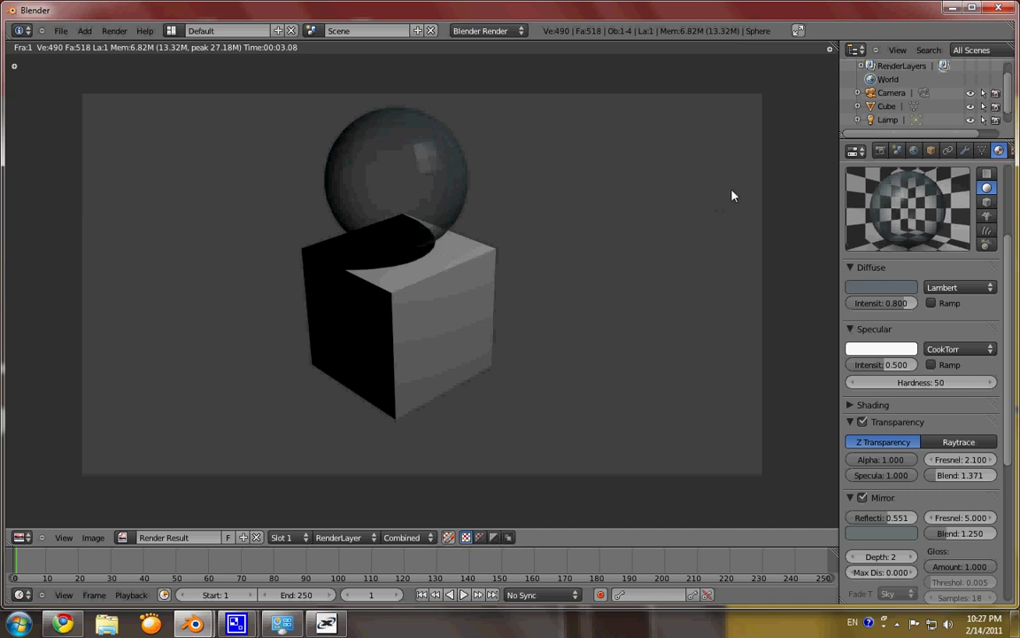
Select the cube, enable Receive Transparent in its material's Shadow panel, and render.
key("Escape")
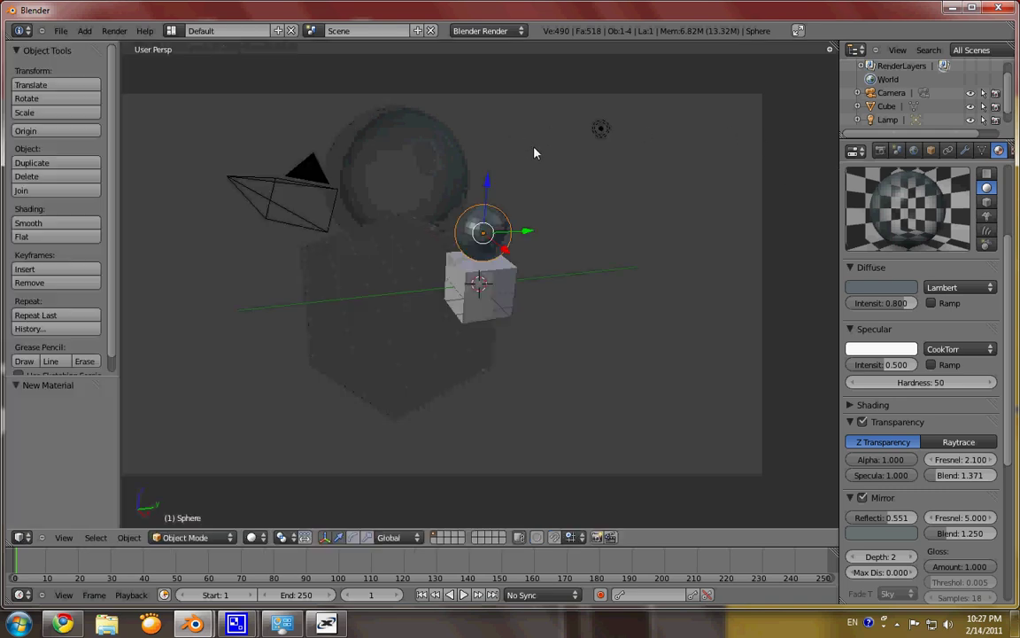
right_click(467, 279)
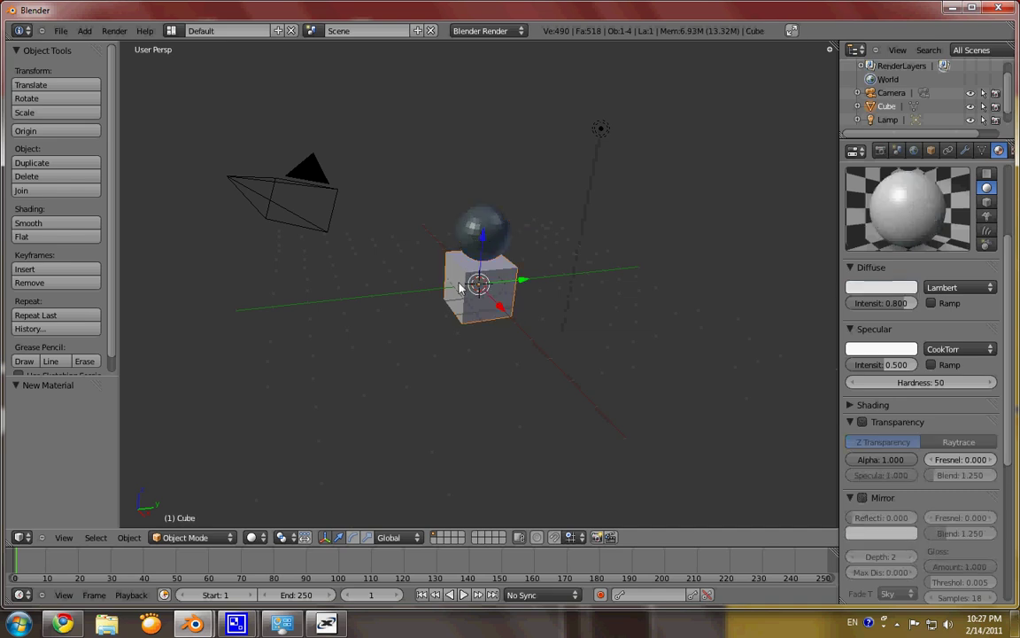
scroll(1010, 268, "down", 8)
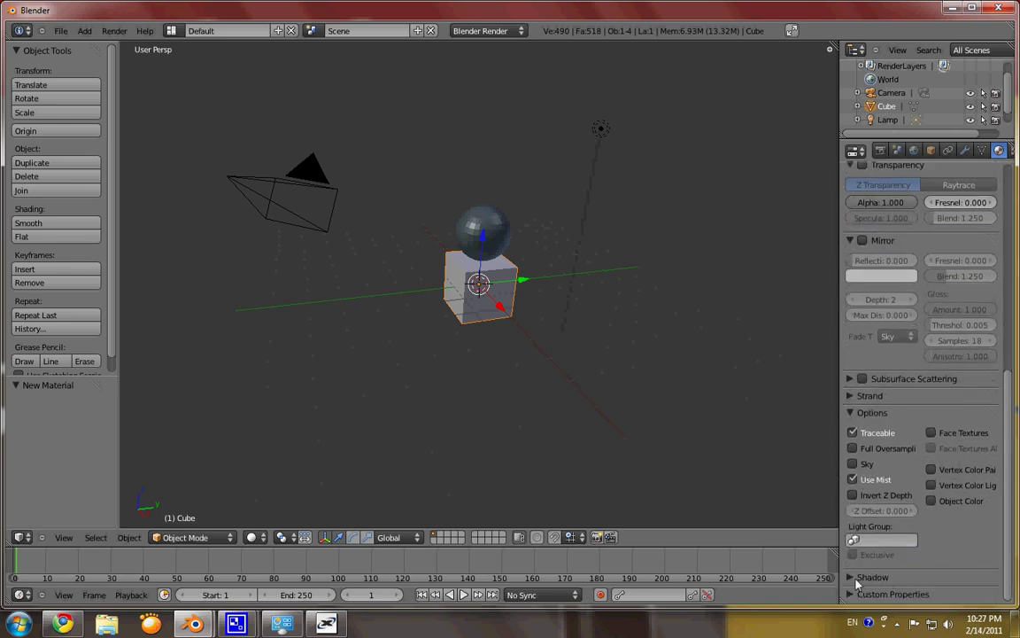
left_click(872, 577)
scroll(877, 541, "down", 2)
scroll(877, 538, "down", 1)
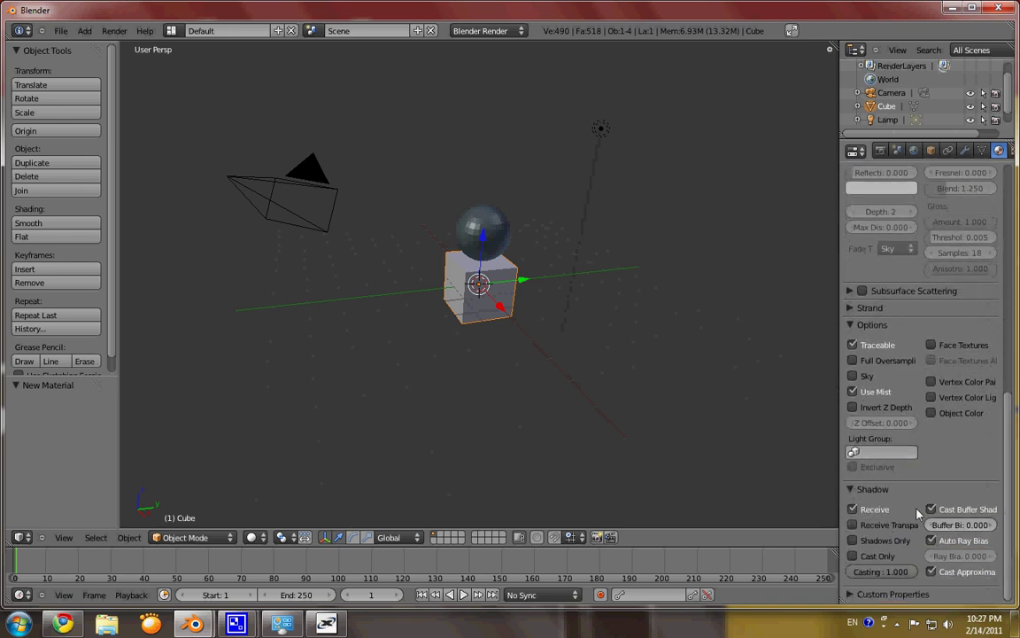
left_click(853, 526)
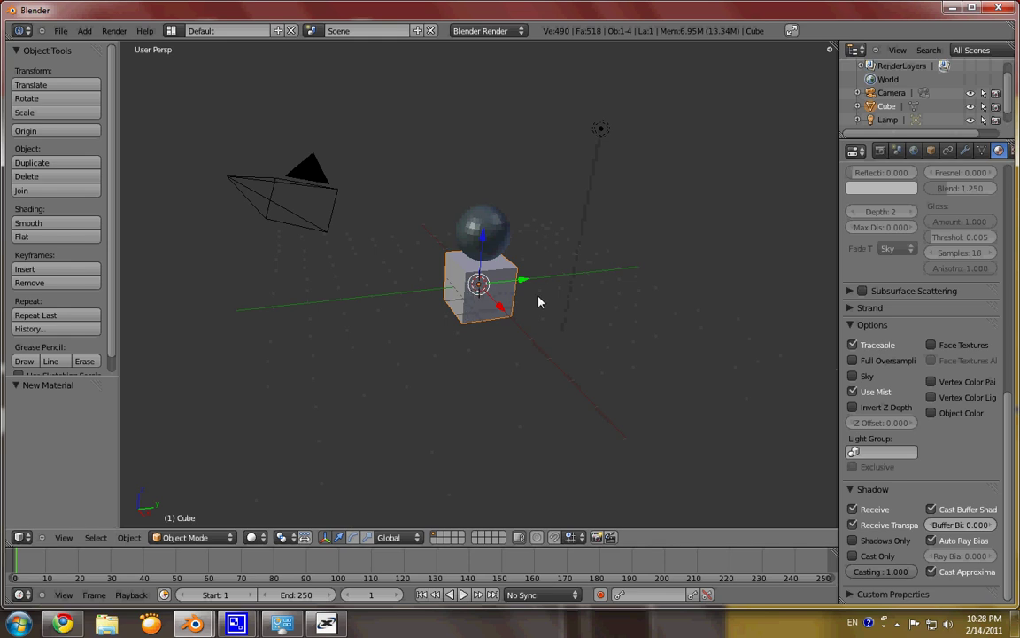
key("F12")
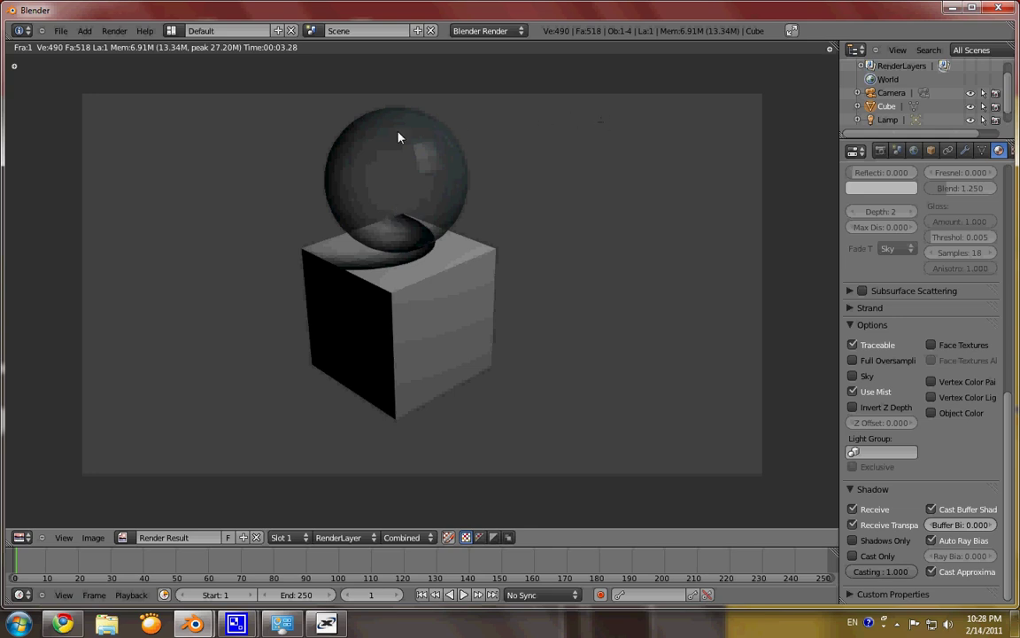
Bring up the File menu.
left_click(67, 35)
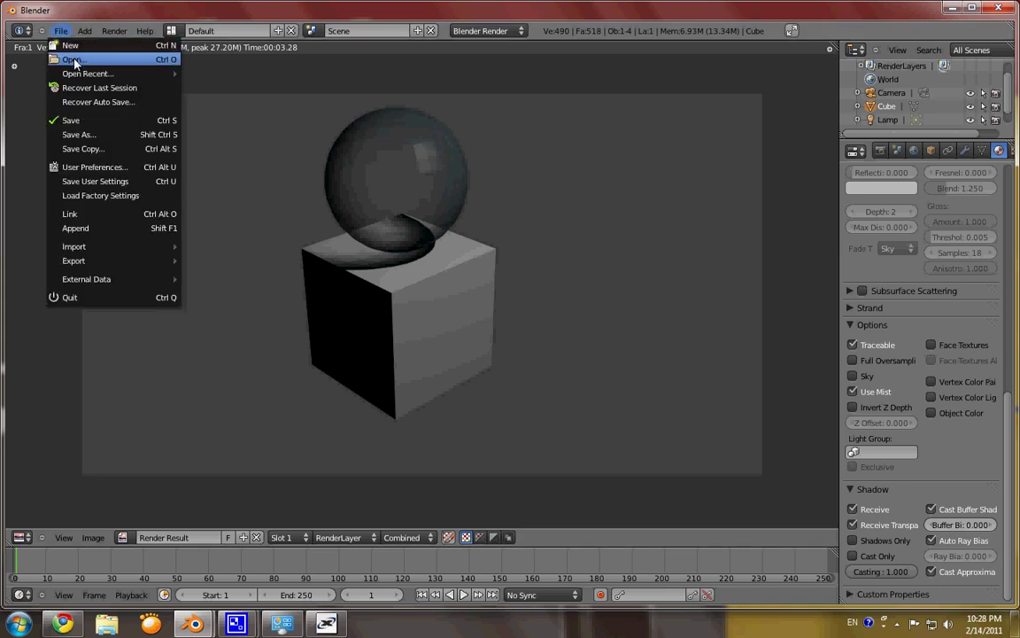
Browse from drive C: through Users and Documents to 'for blender' and open glass2.blend.
left_click(75, 59)
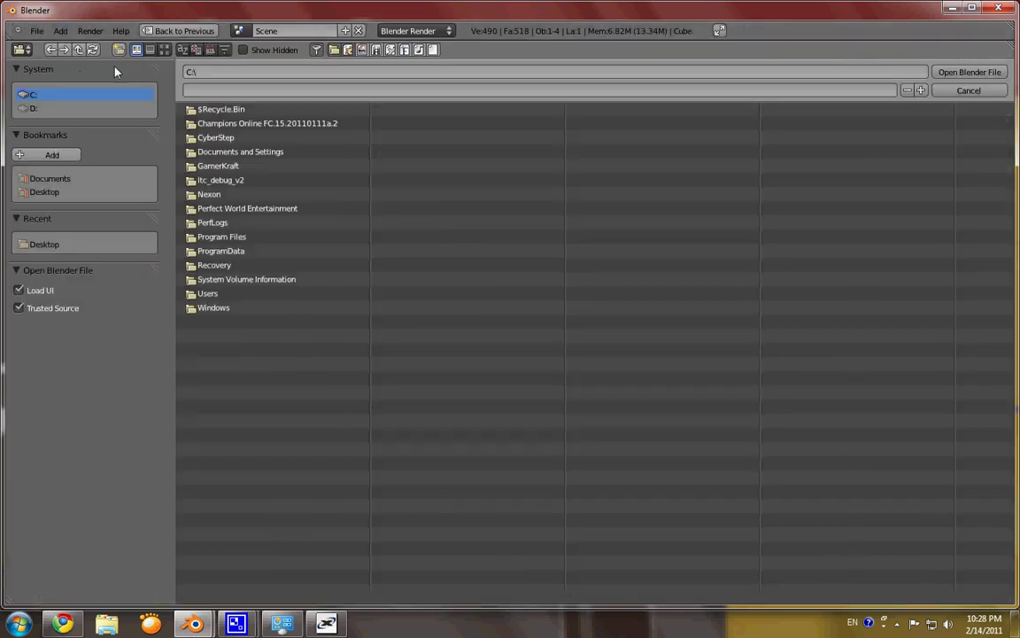
left_click(219, 152)
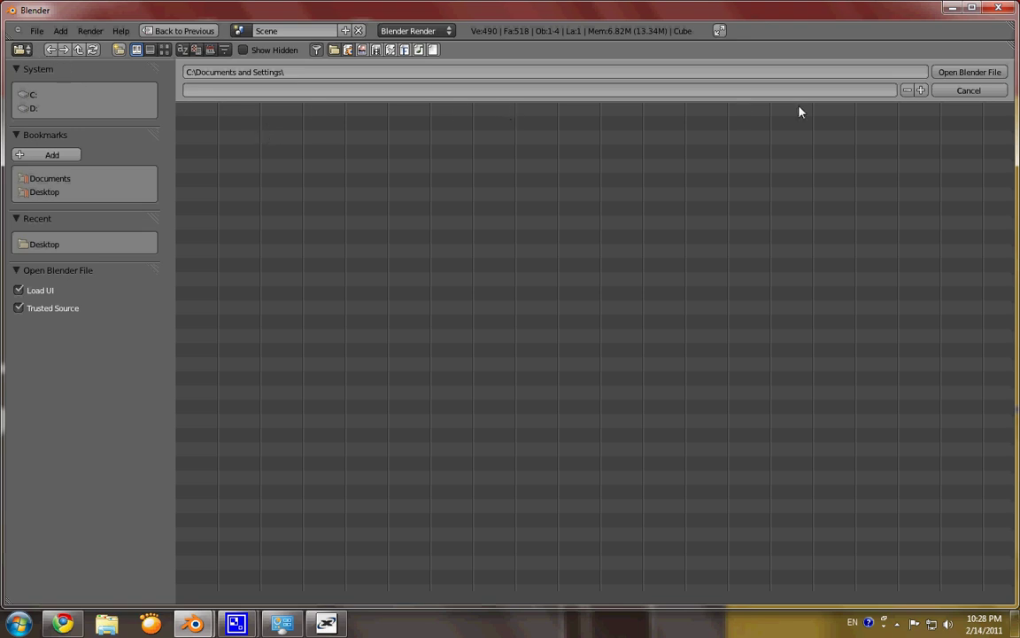
left_click(375, 73)
left_click(31, 82)
left_click(33, 95)
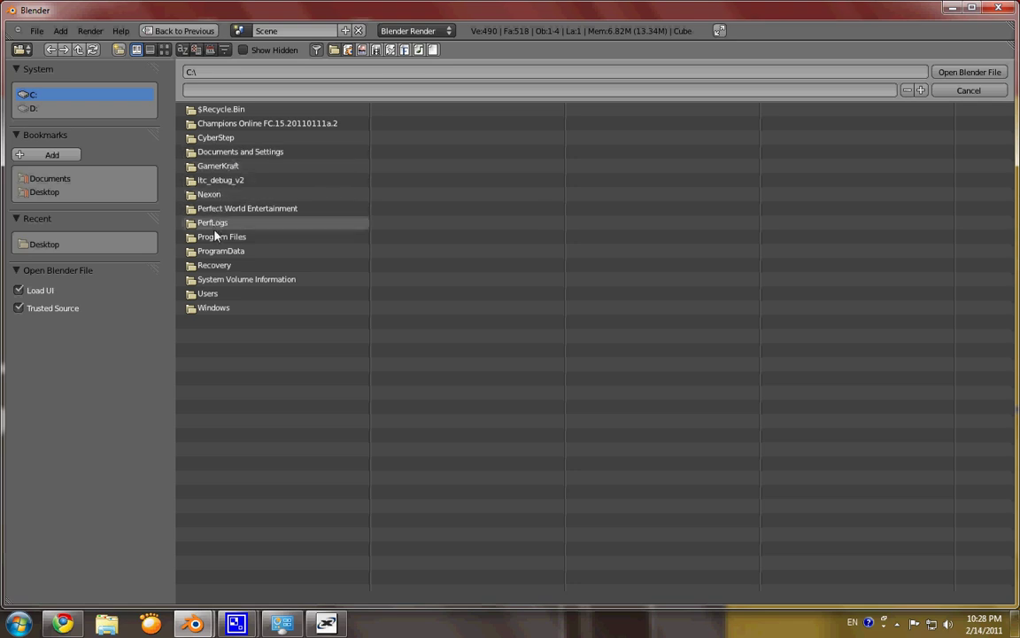
left_click(208, 296)
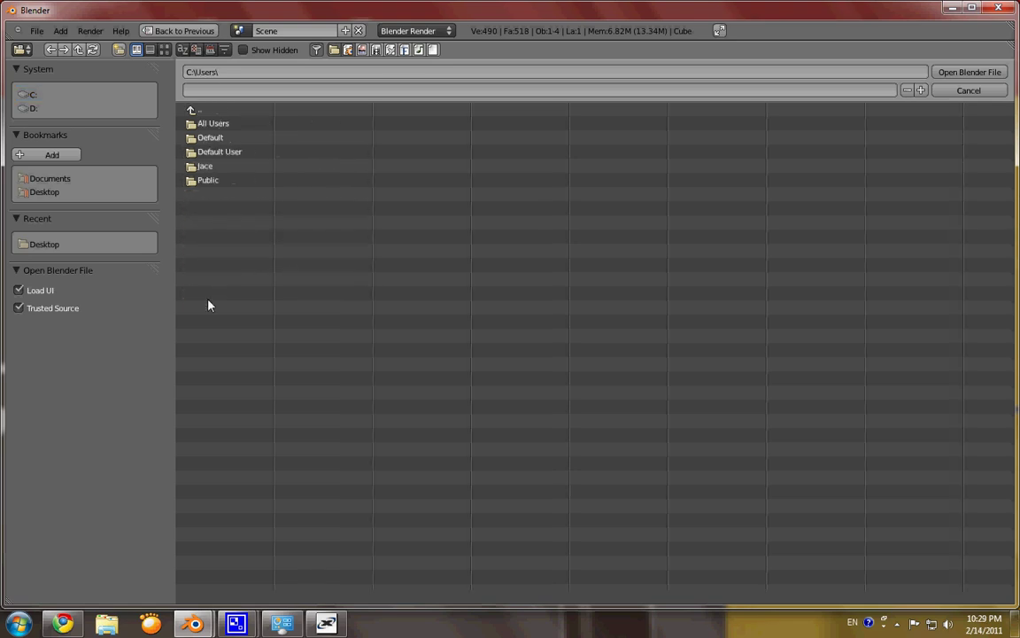
left_click(214, 166)
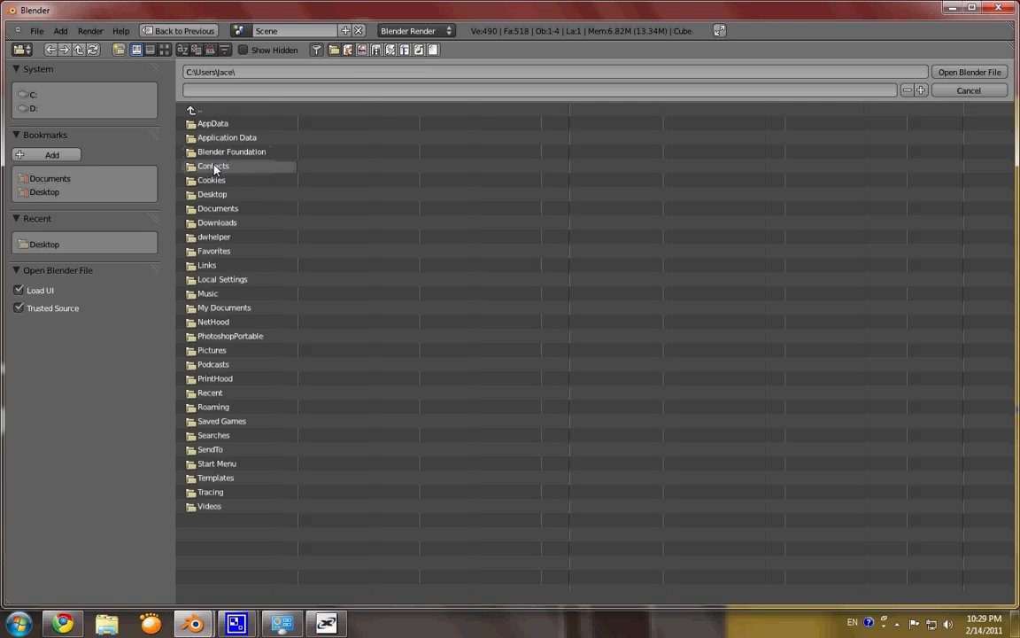
left_click(218, 209)
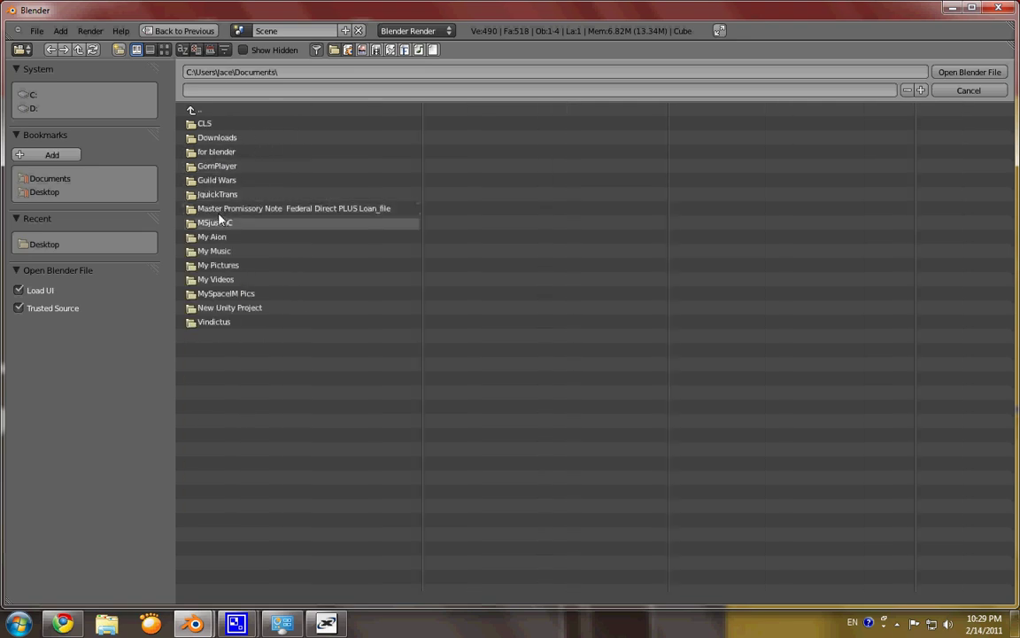
left_click(218, 152)
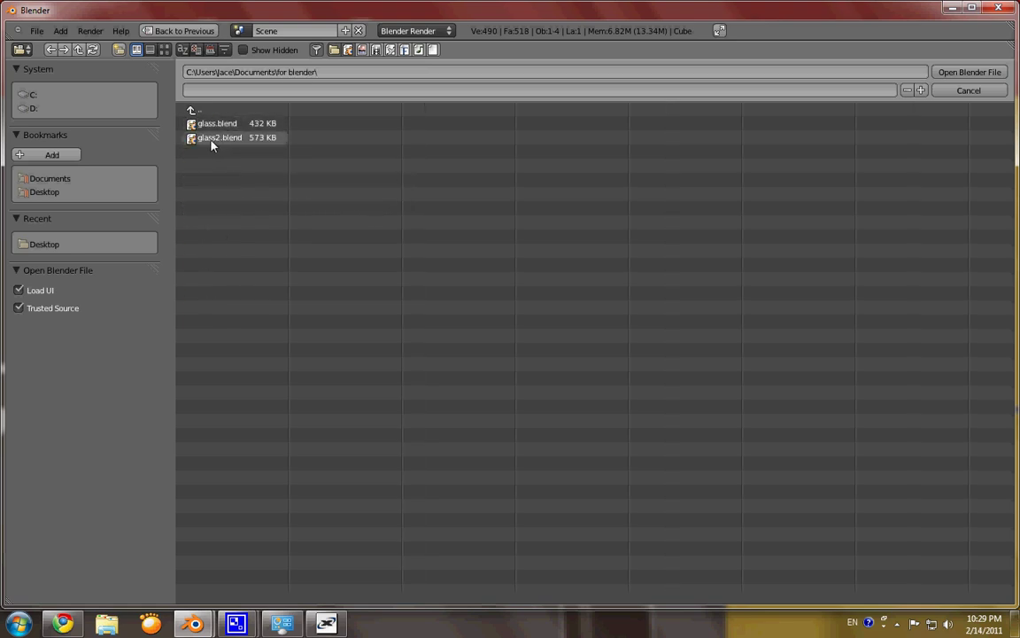
left_click(191, 139)
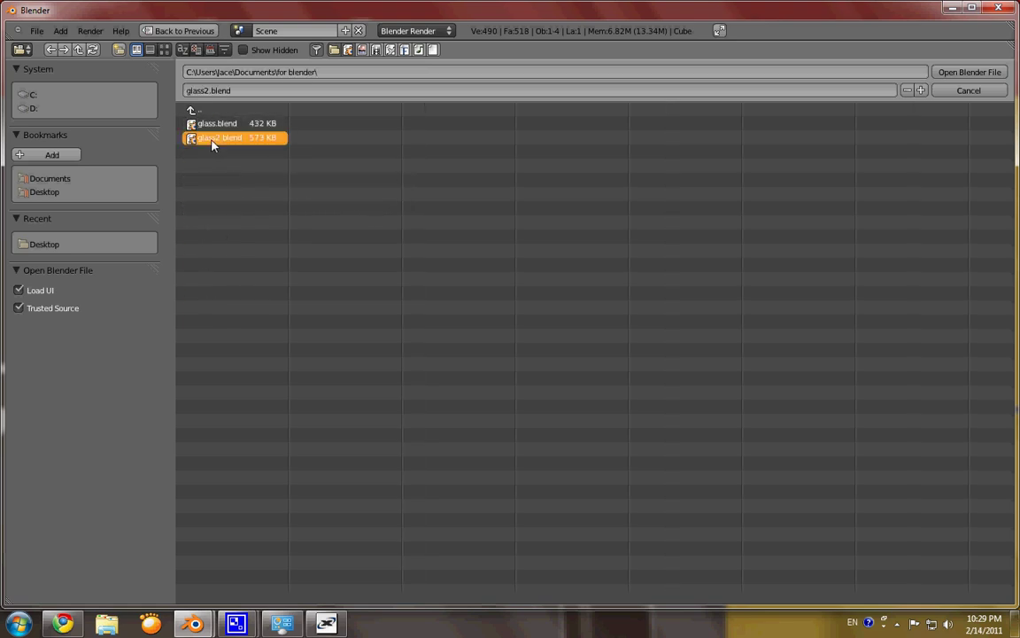
left_click(937, 72)
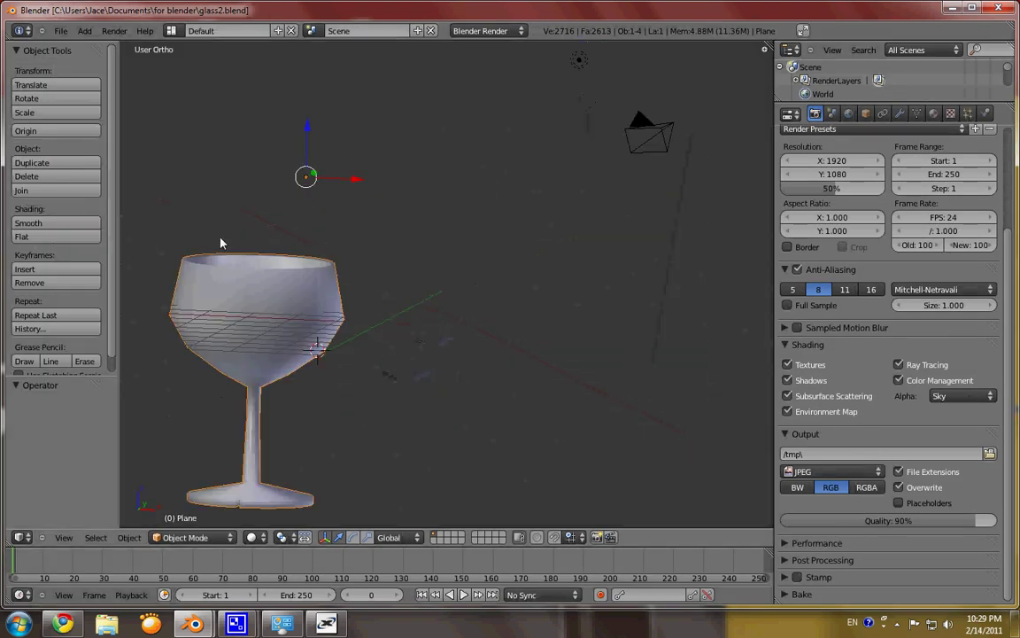
key("g")
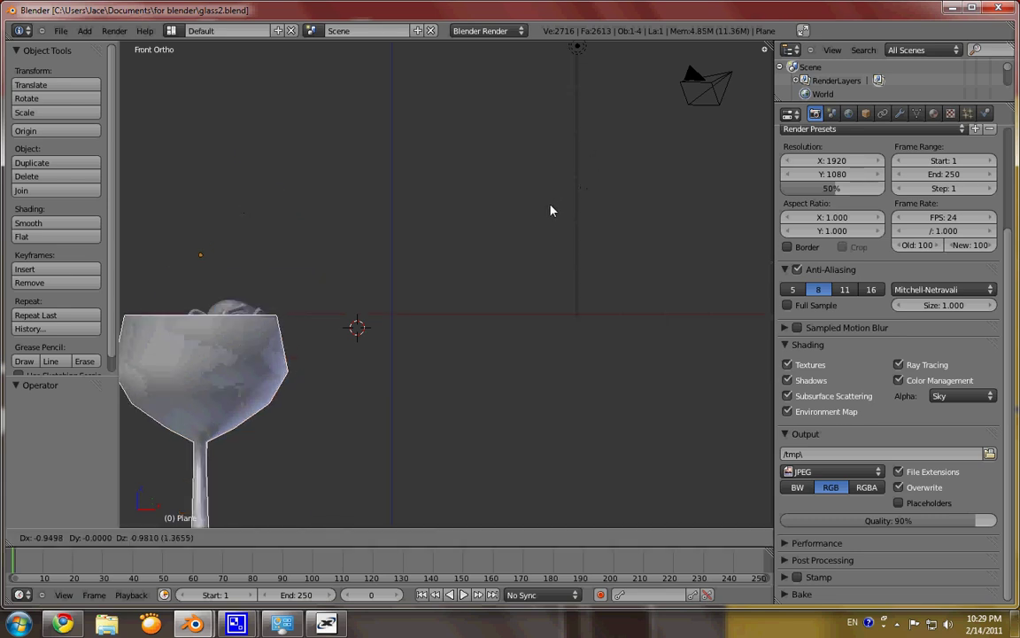
key("Escape")
middle_click_drag(535, 335, 498, 255)
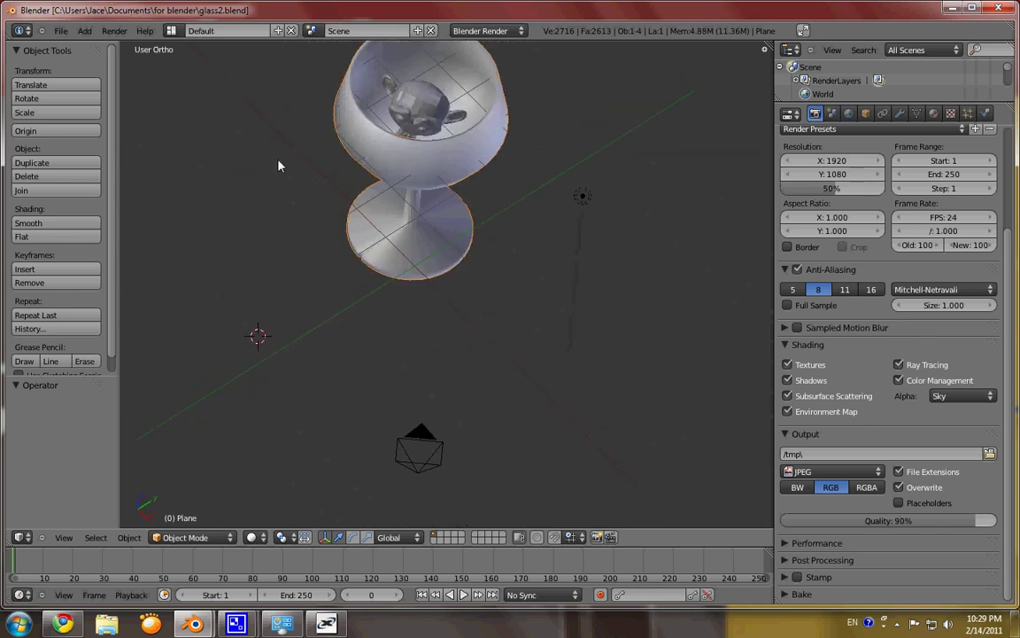
key("F12")
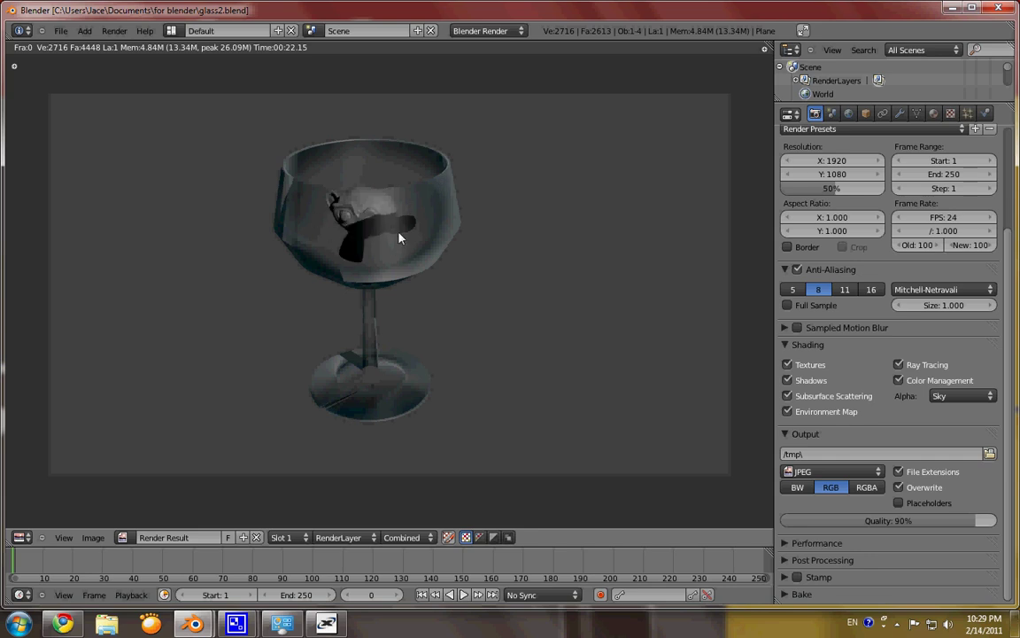
key("Escape")
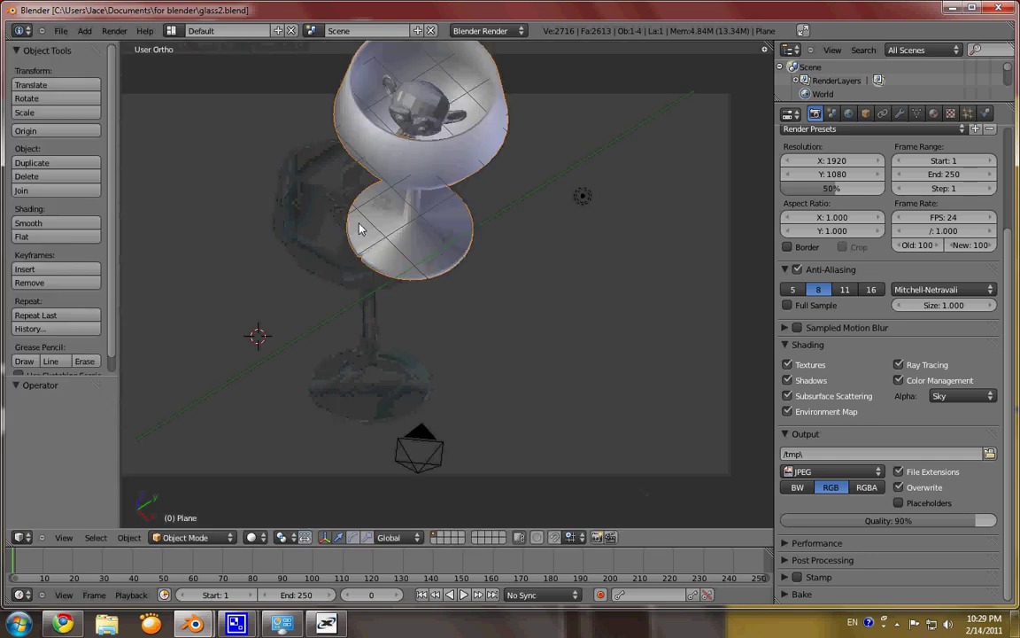
Select the monkey inside the glass and give it a new material.
right_click(425, 99)
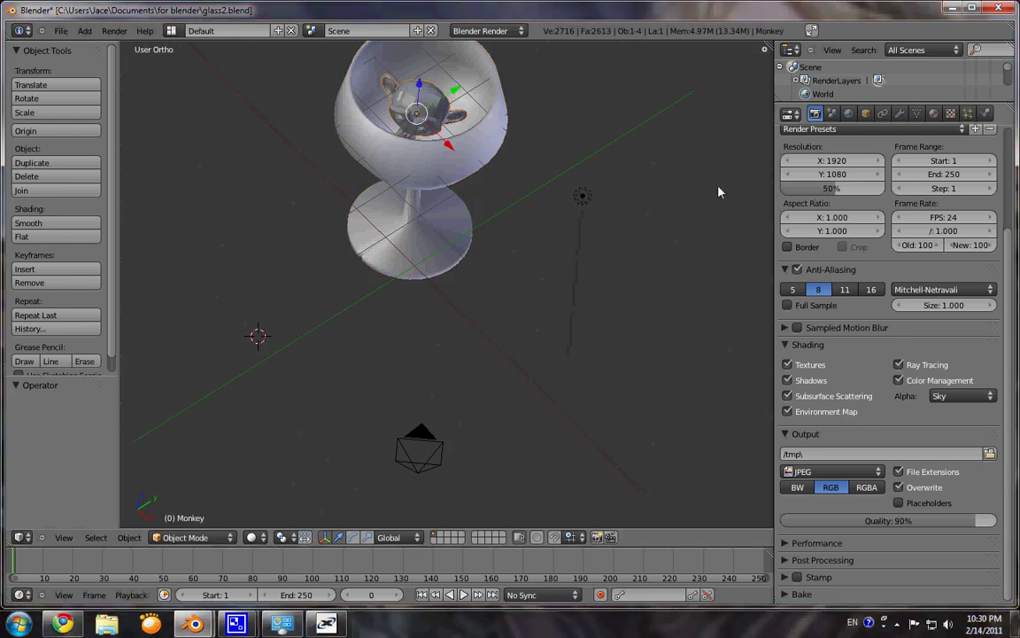
left_click(934, 113)
left_click(834, 210)
Enable Receive Transparent in the monkey material's Shadow panel and render the scene.
left_click_drag(1009, 168, 1010, 415)
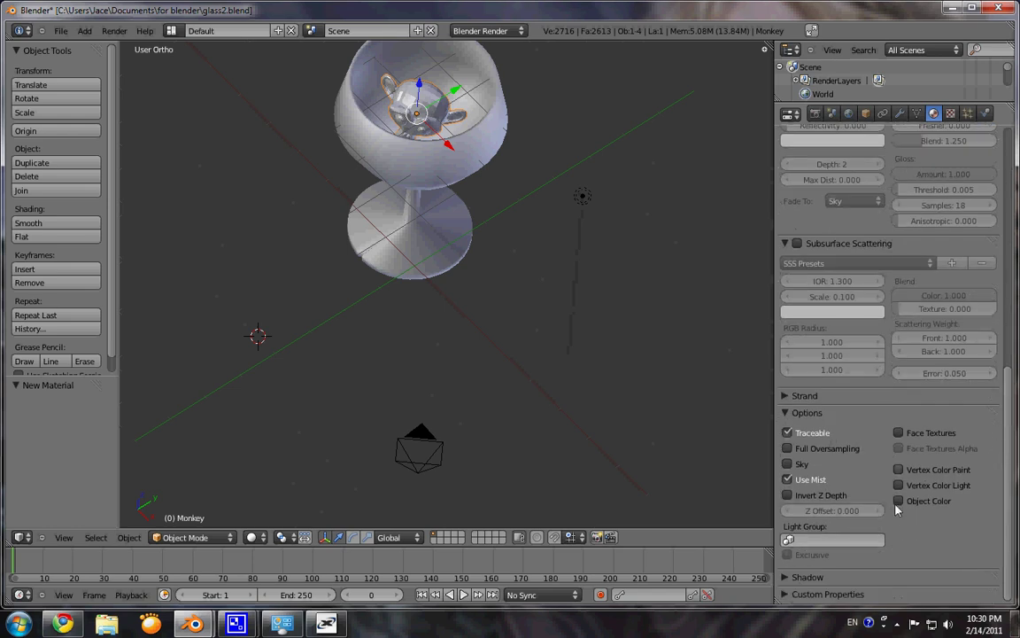
left_click(804, 577)
scroll(802, 542, "down", 3)
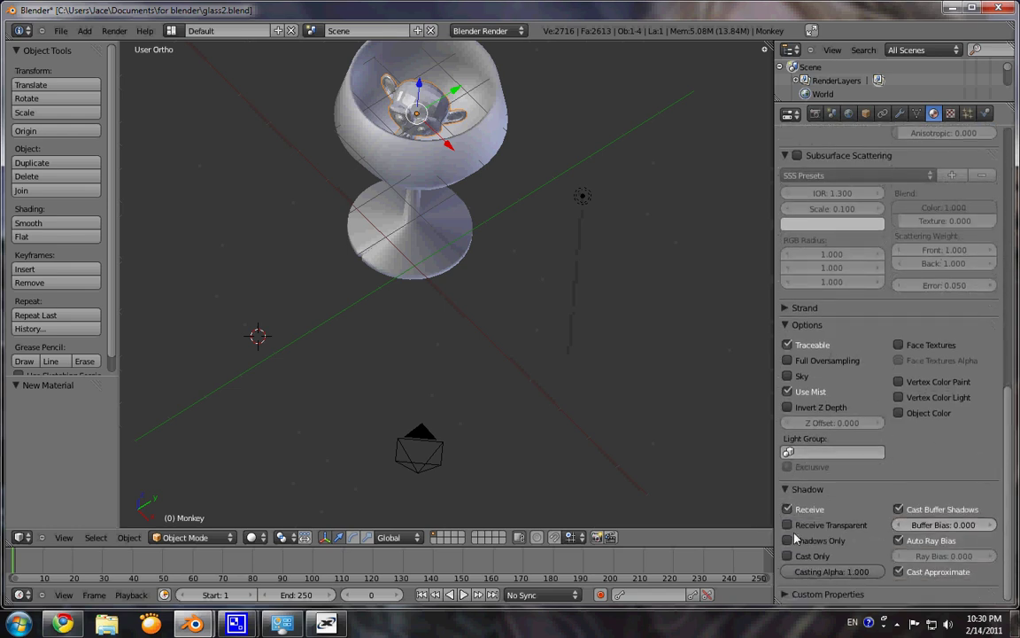
left_click(789, 525)
scroll(996, 429, "up", 5)
scroll(996, 429, "up", 5)
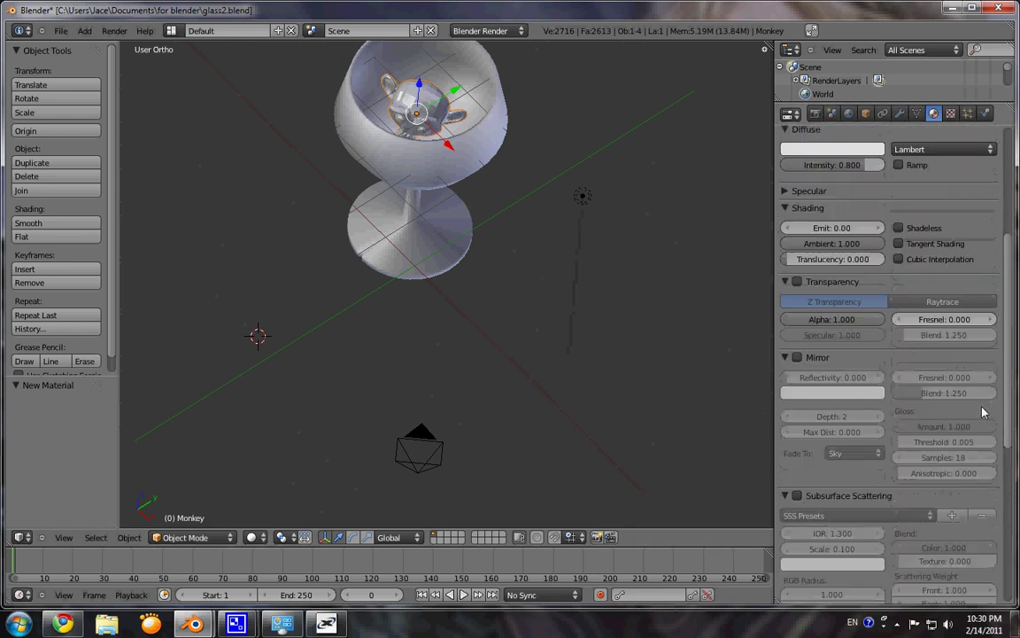
scroll(961, 387, "down", 7)
scroll(958, 394, "down", 3)
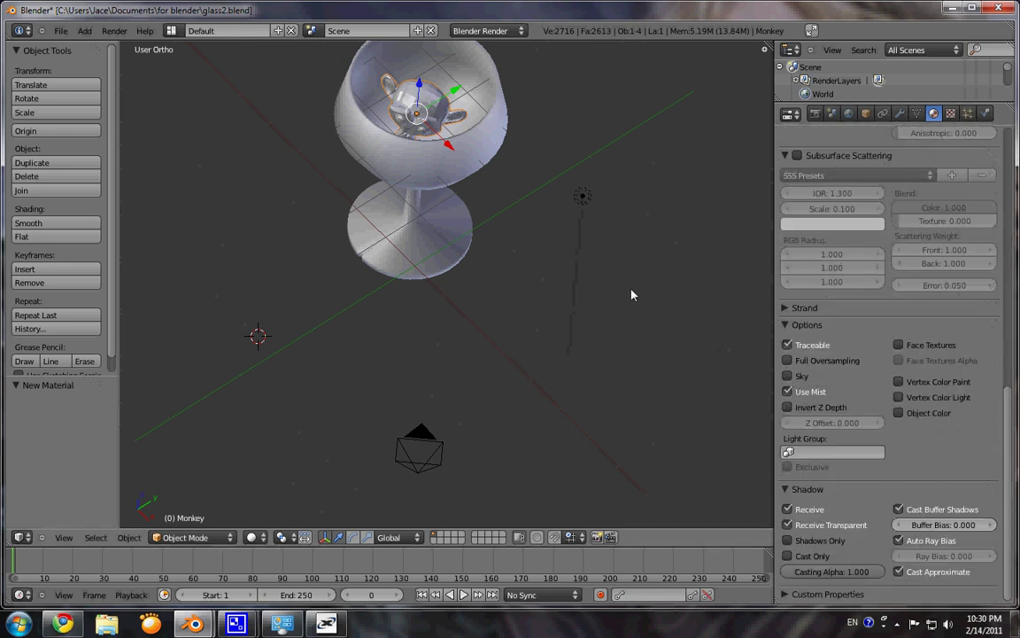
key("F12")
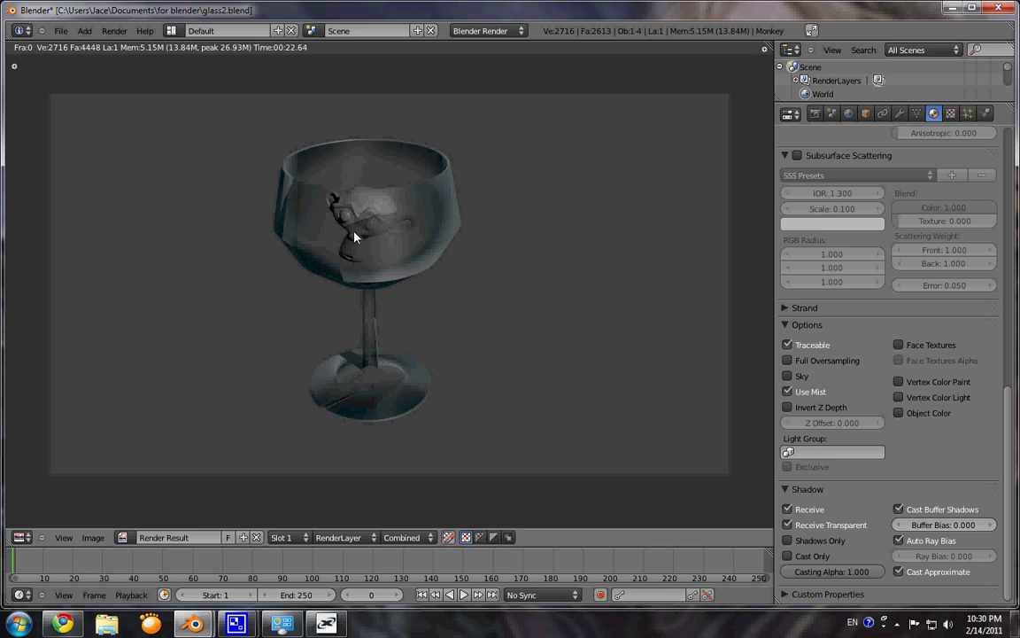
Dismiss the wine-glass render with Esc to get back to the 3D view.
key("Escape")
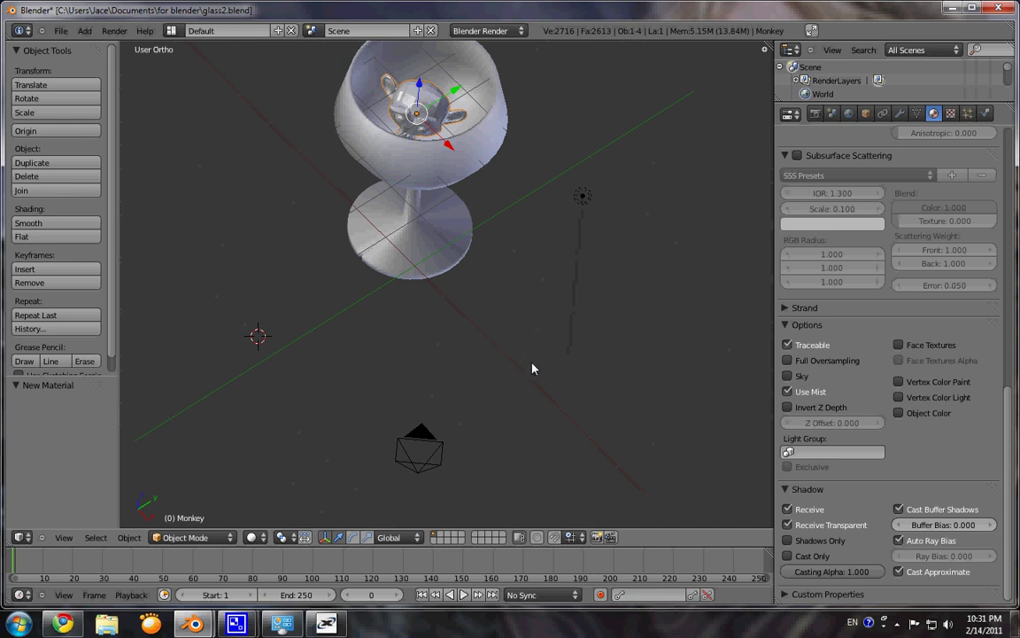
middle_click_drag(640, 388, 337, 291)
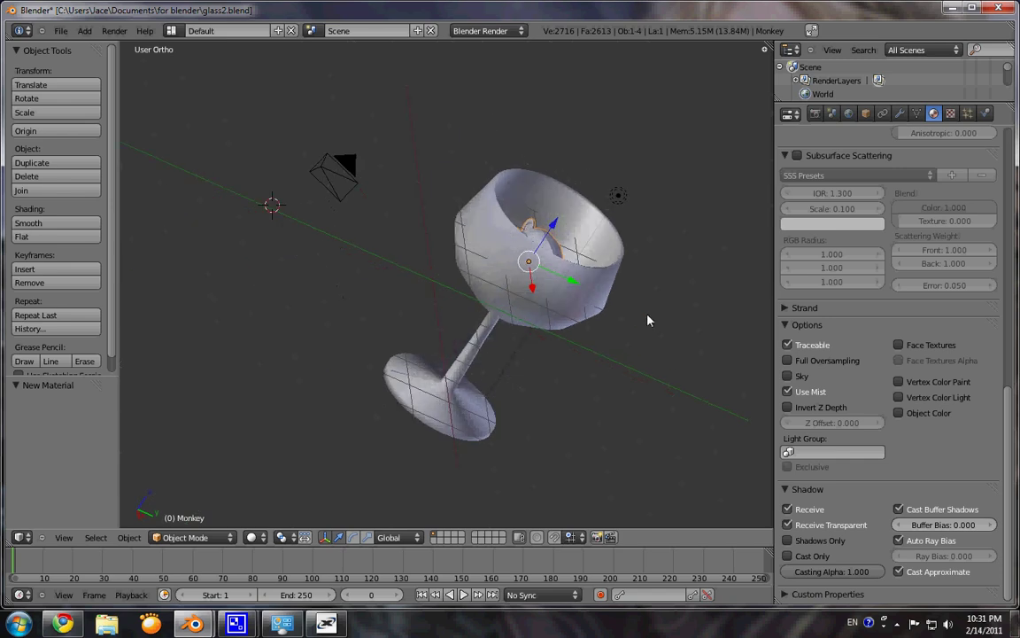
middle_click_drag(660, 277, 620, 130)
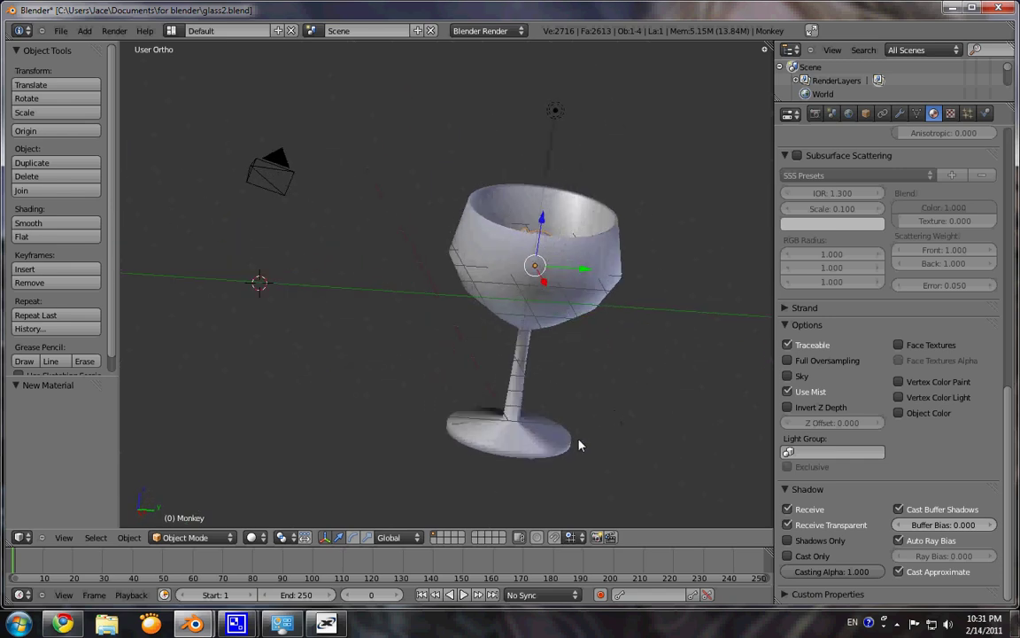
middle_click_drag(603, 428, 681, 352)
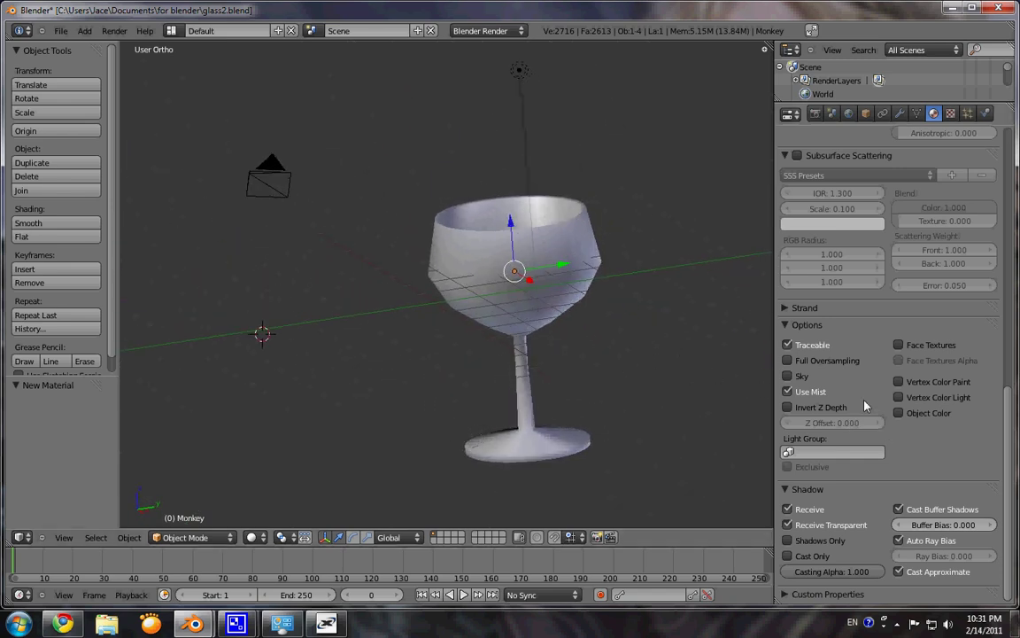
middle_click_drag(604, 321, 668, 356)
scroll(939, 434, "up", 3)
scroll(930, 449, "down", 3)
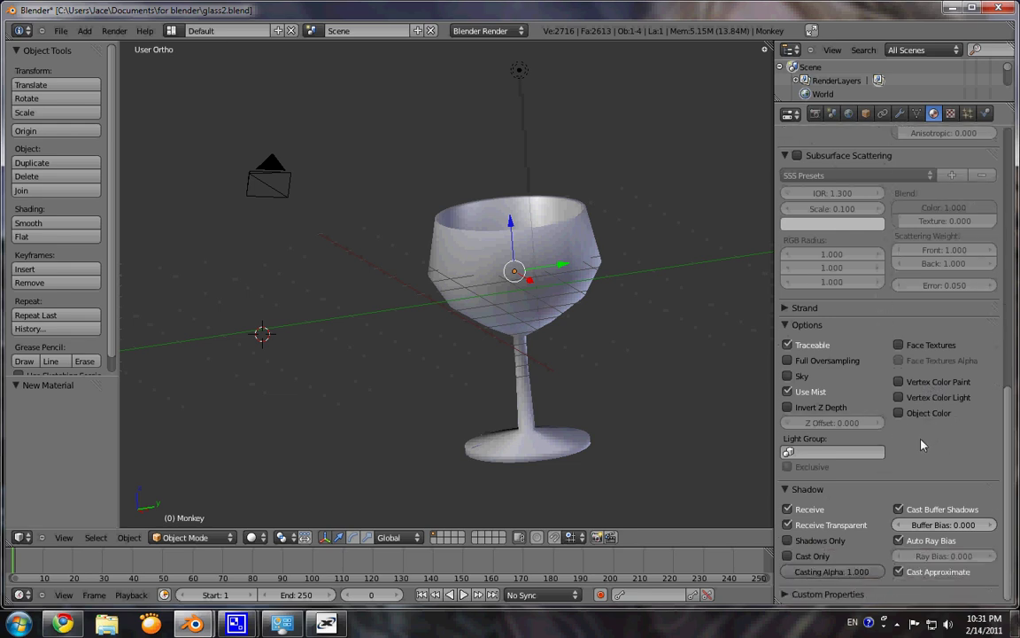